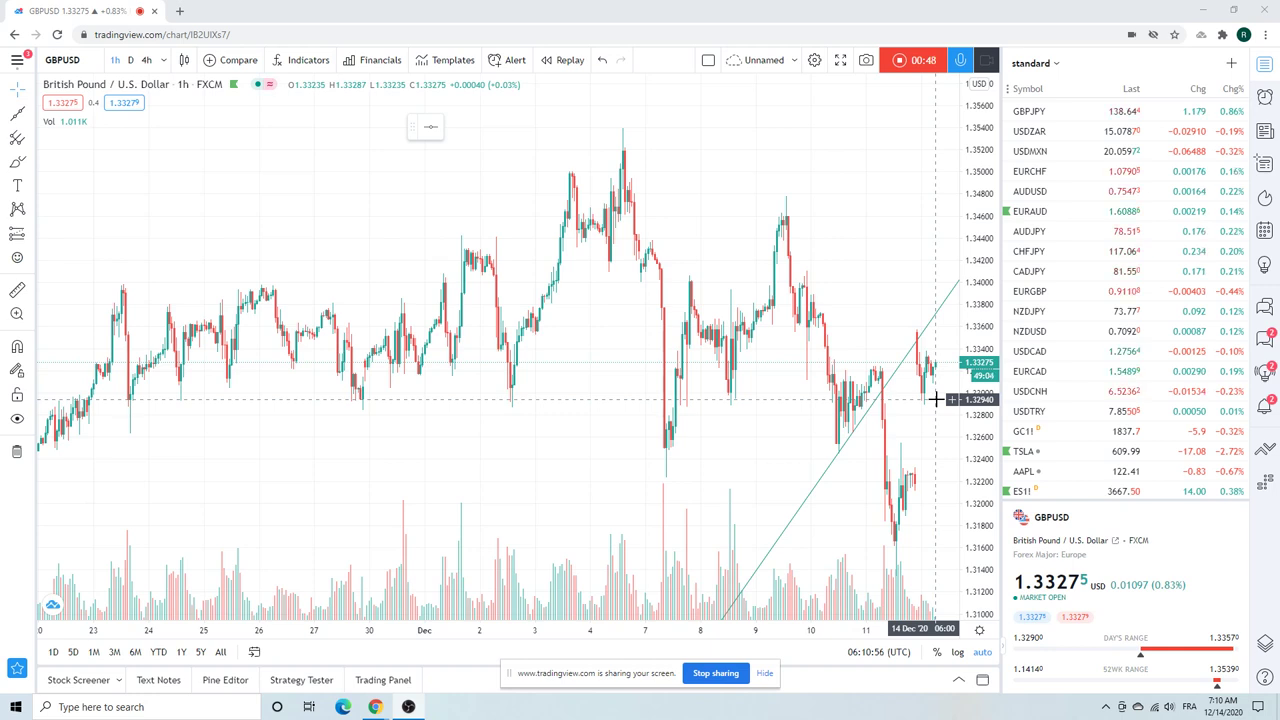
# Hide the rising trend line from its context menu, then zoom into the GBPUSD 1-hour candles.
pyautogui.rightClick(817, 492)
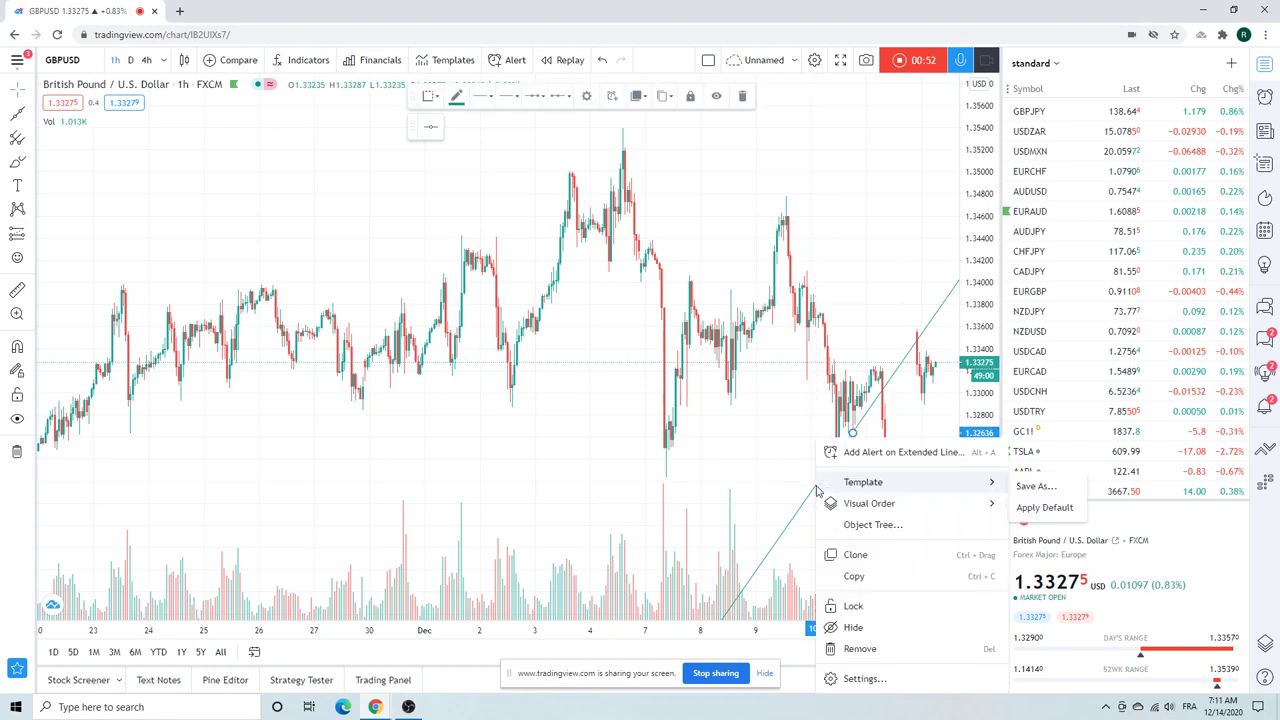
pyautogui.click(886, 627)
pyautogui.scroll(3, 634, 484)
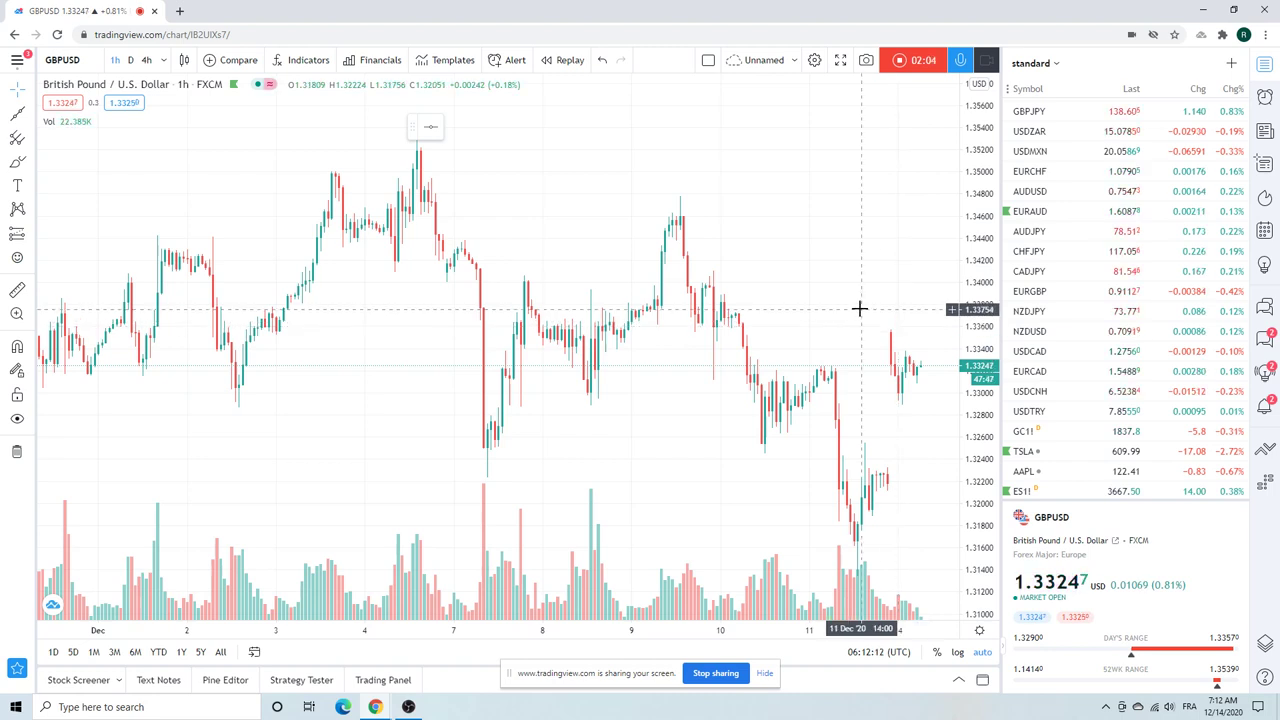
pyautogui.scroll(-3, 861, 303)
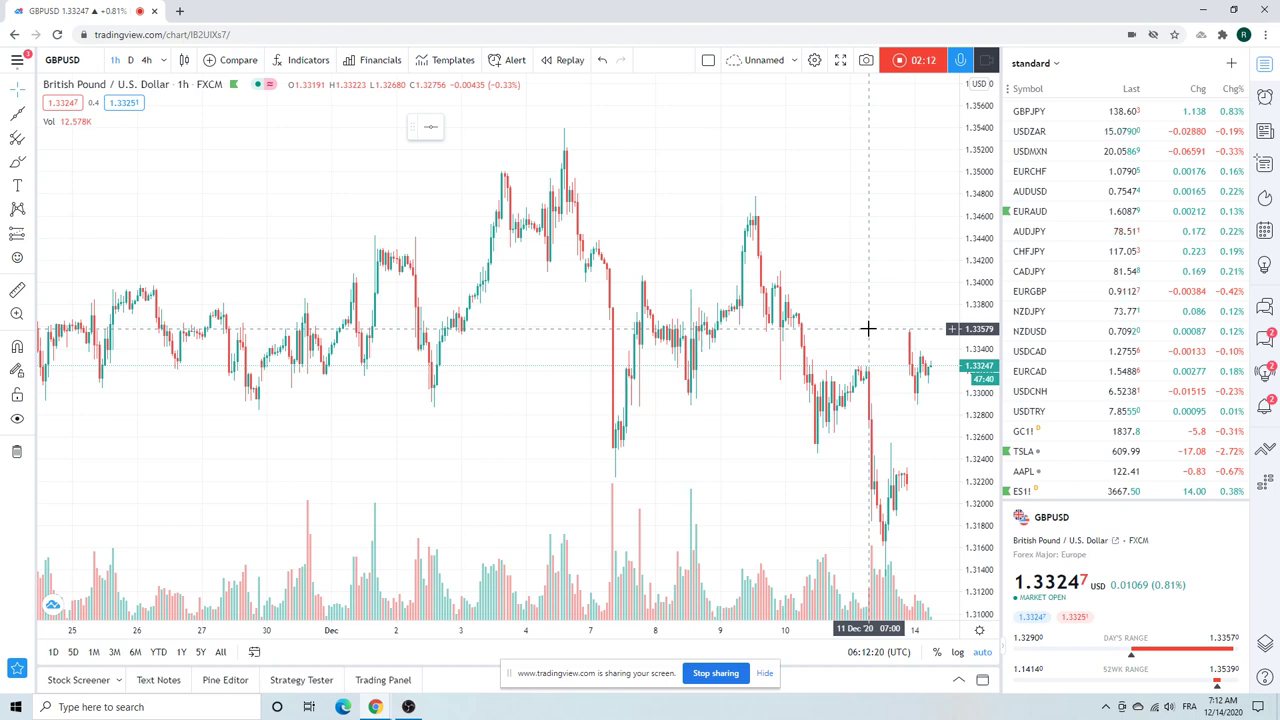
pyautogui.scroll(1, 857, 325)
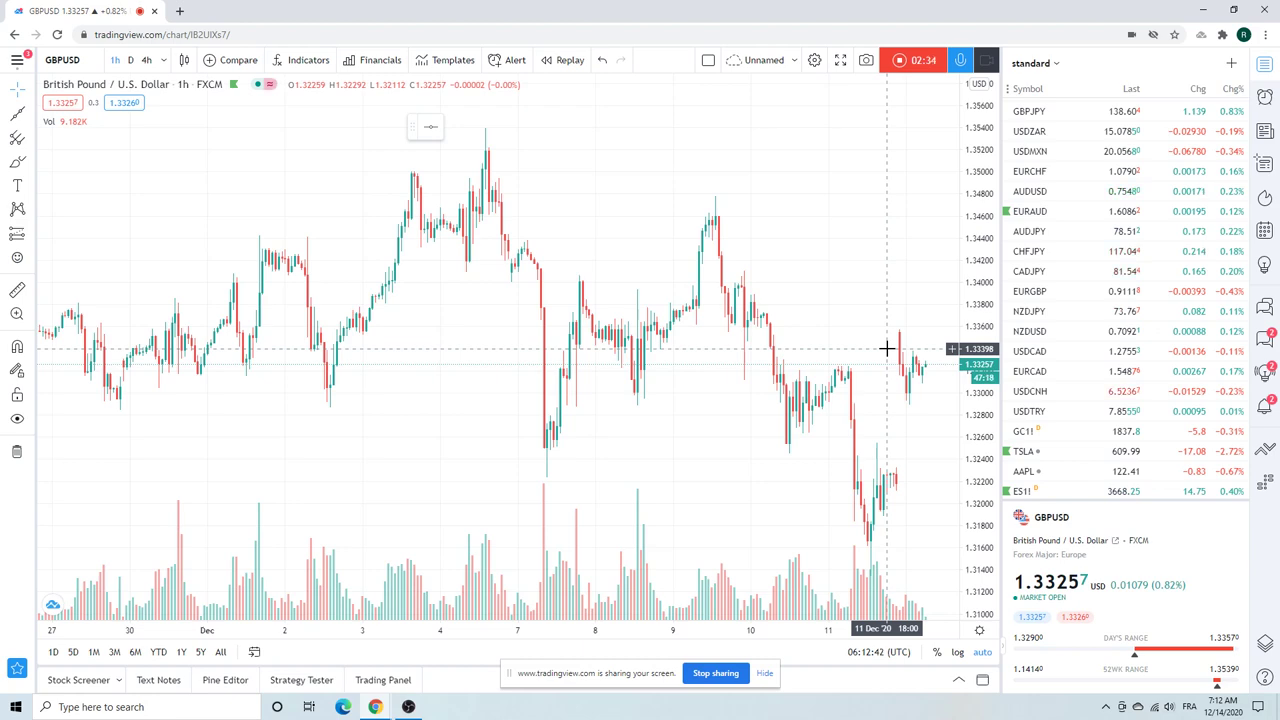
pyautogui.scroll(-5, 672, 260)
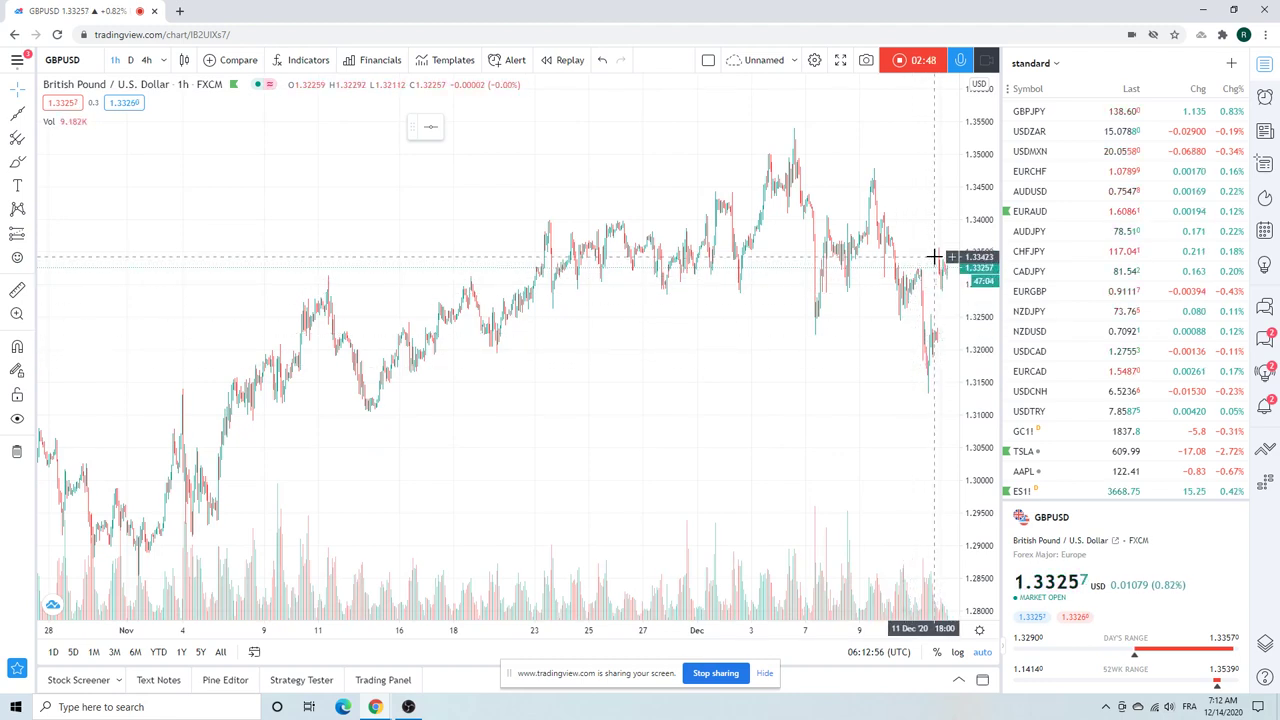
pyautogui.scroll(3, 766, 284)
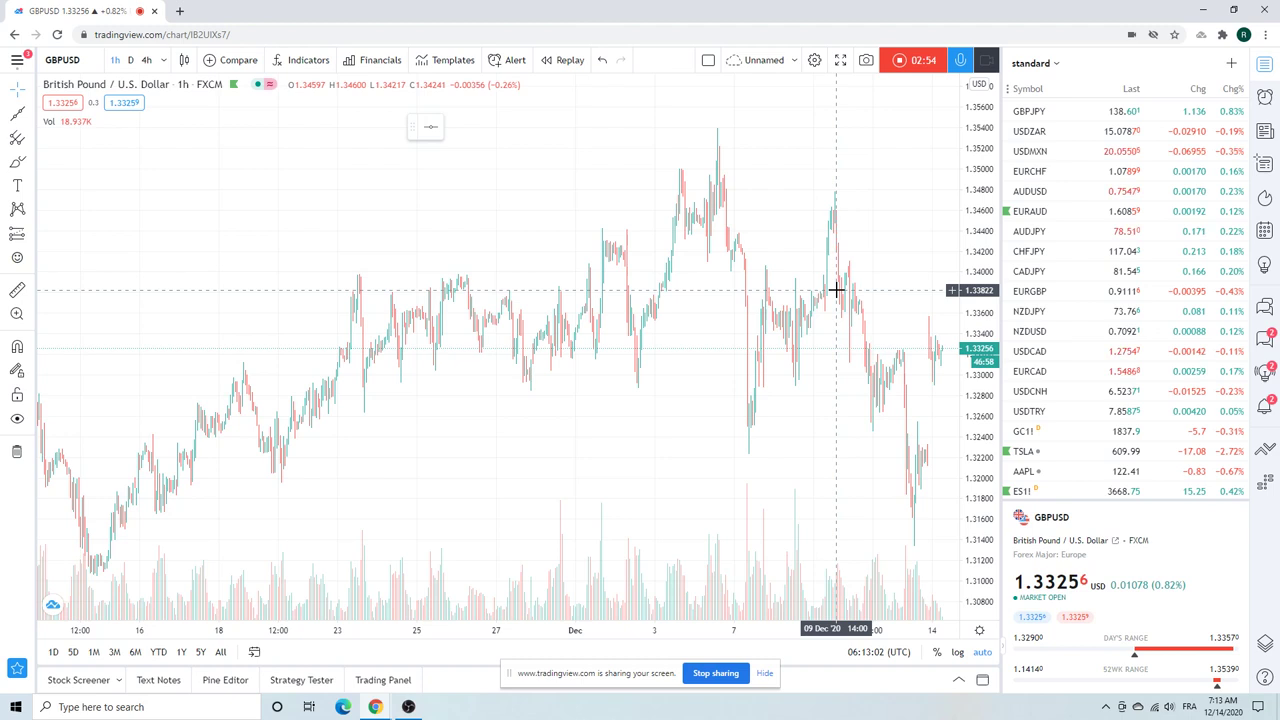
pyautogui.scroll(3, 1077, 219)
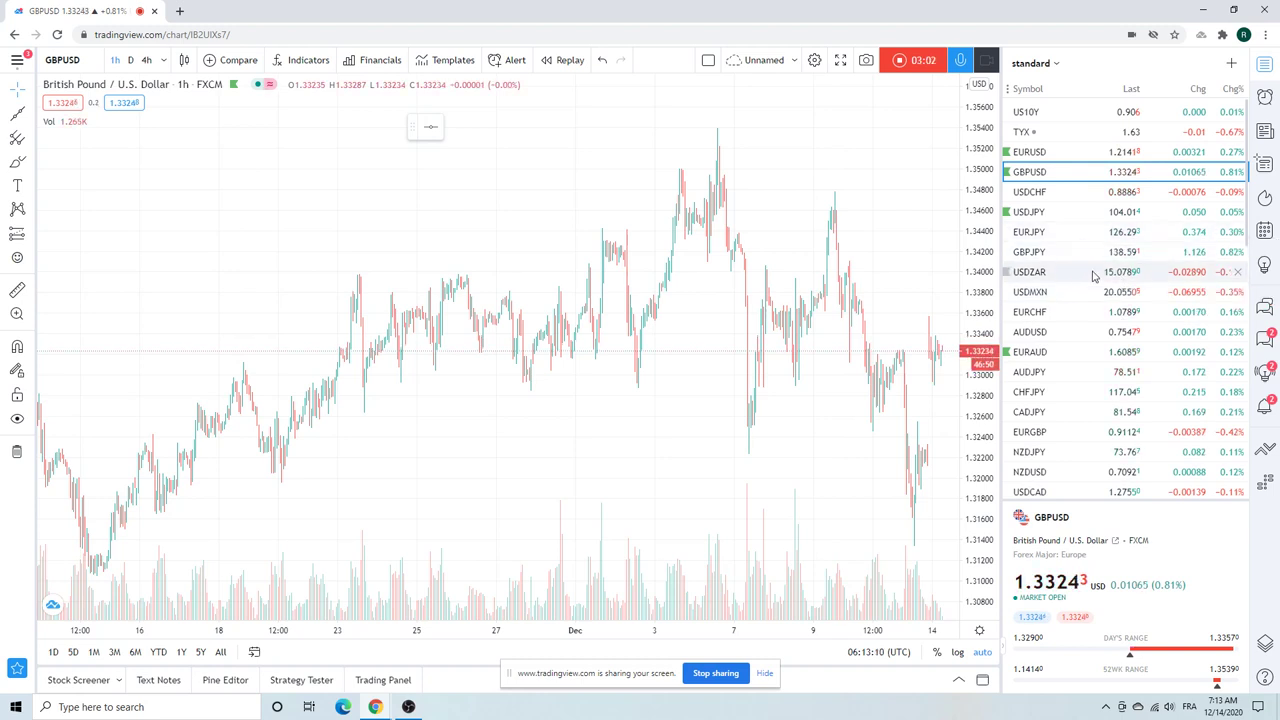
# Load USDJPY from the watchlist and set the chart to the 4h interval.
pyautogui.click(1035, 213)
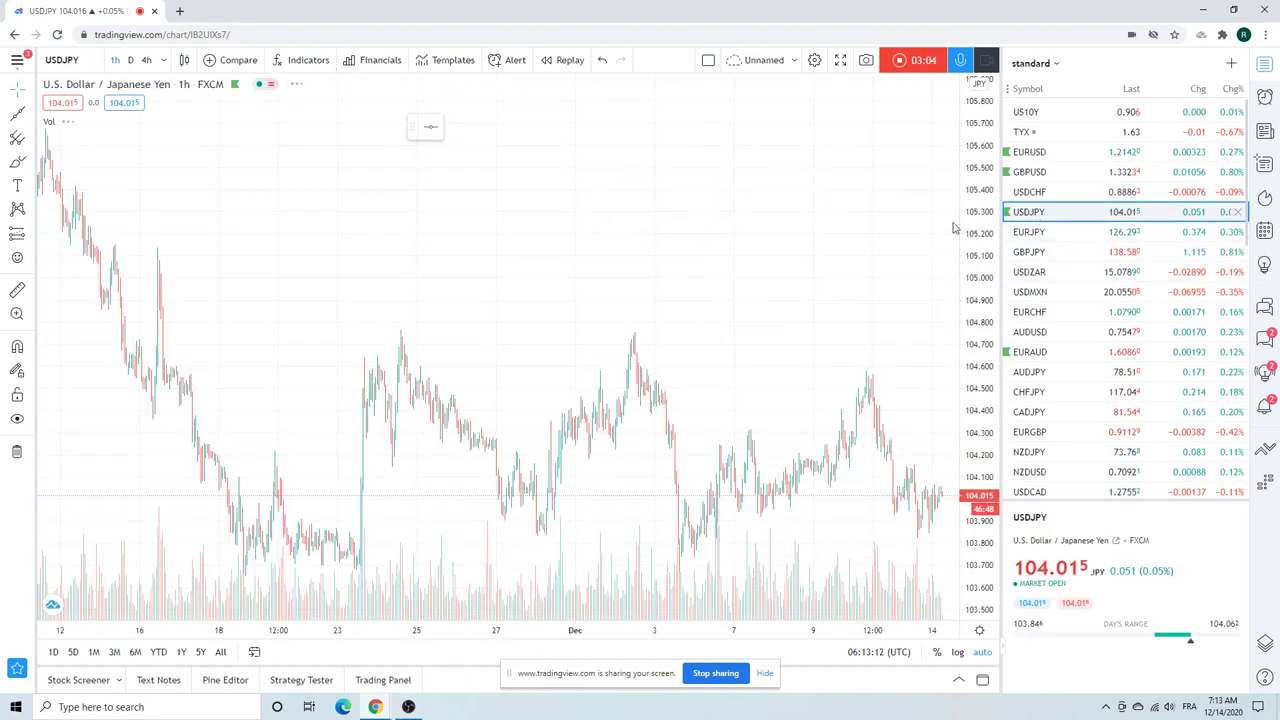
pyautogui.scroll(2, 791, 300)
pyautogui.click(146, 60)
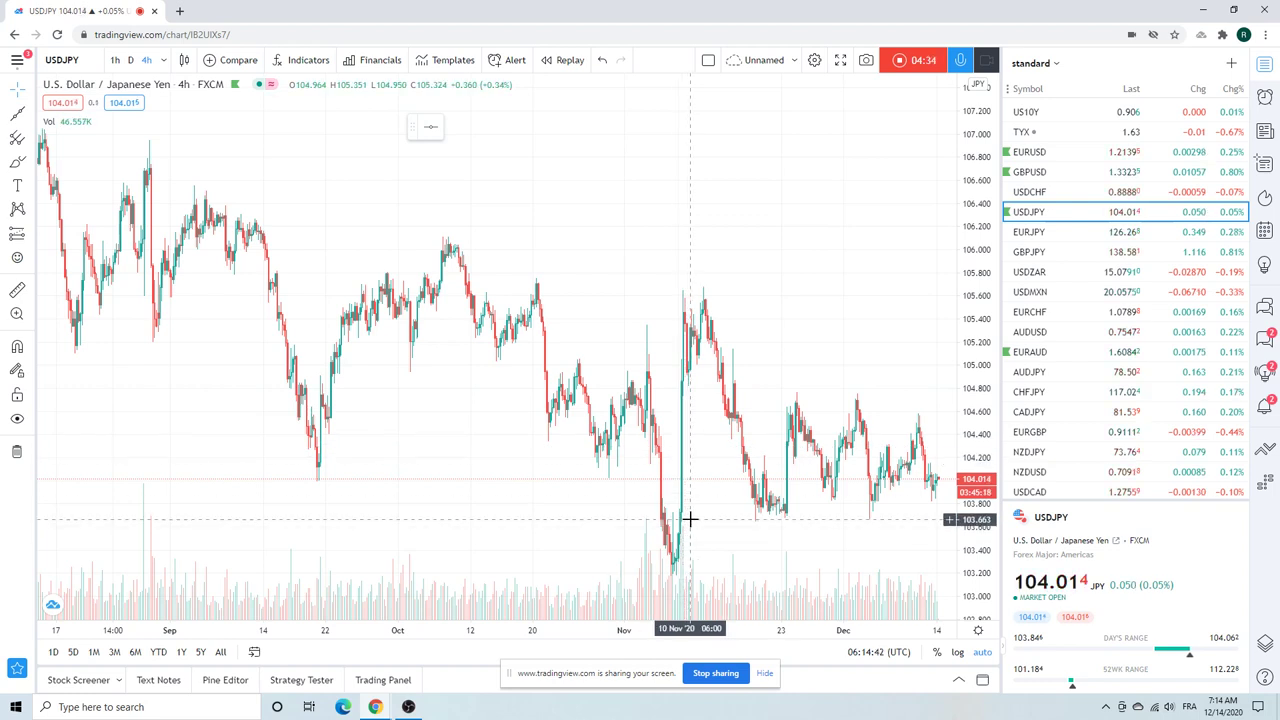
# Draw an Extended Line from the 30 June high (~108.220) to the 21 October high (~106.093).
pyautogui.scroll(-3, 686, 343)
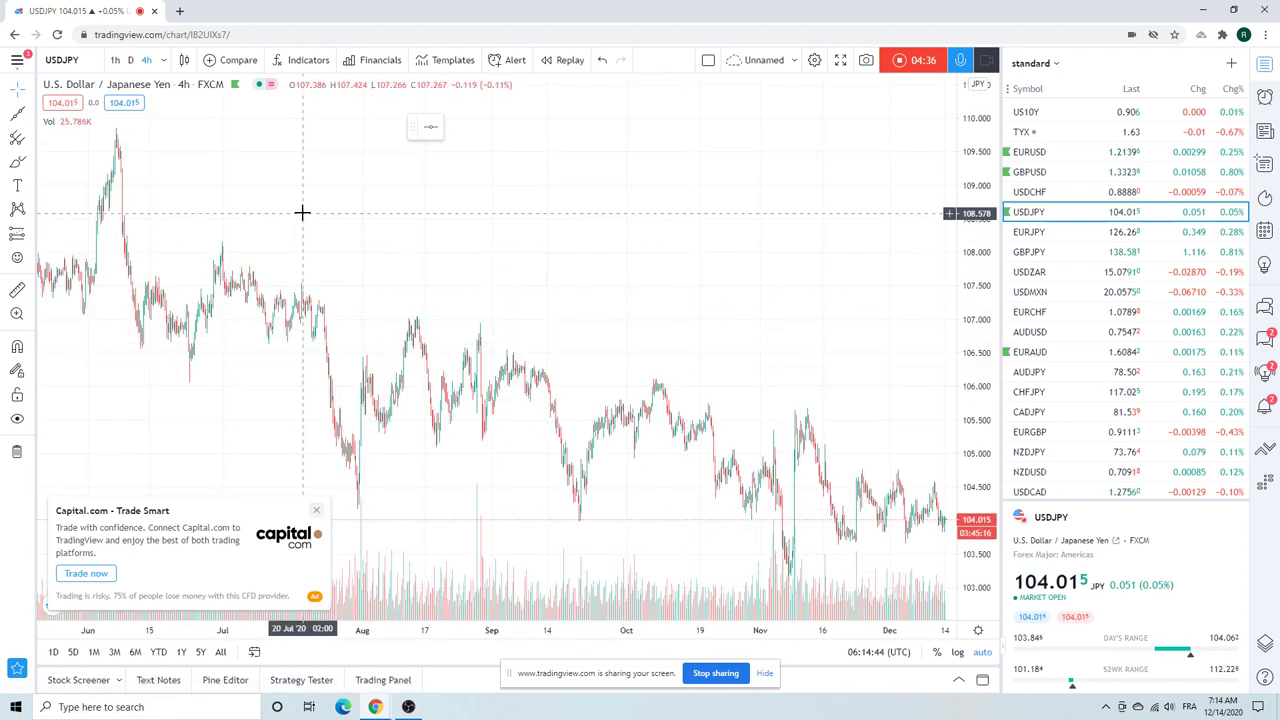
pyautogui.click(31, 119)
pyautogui.click(100, 381)
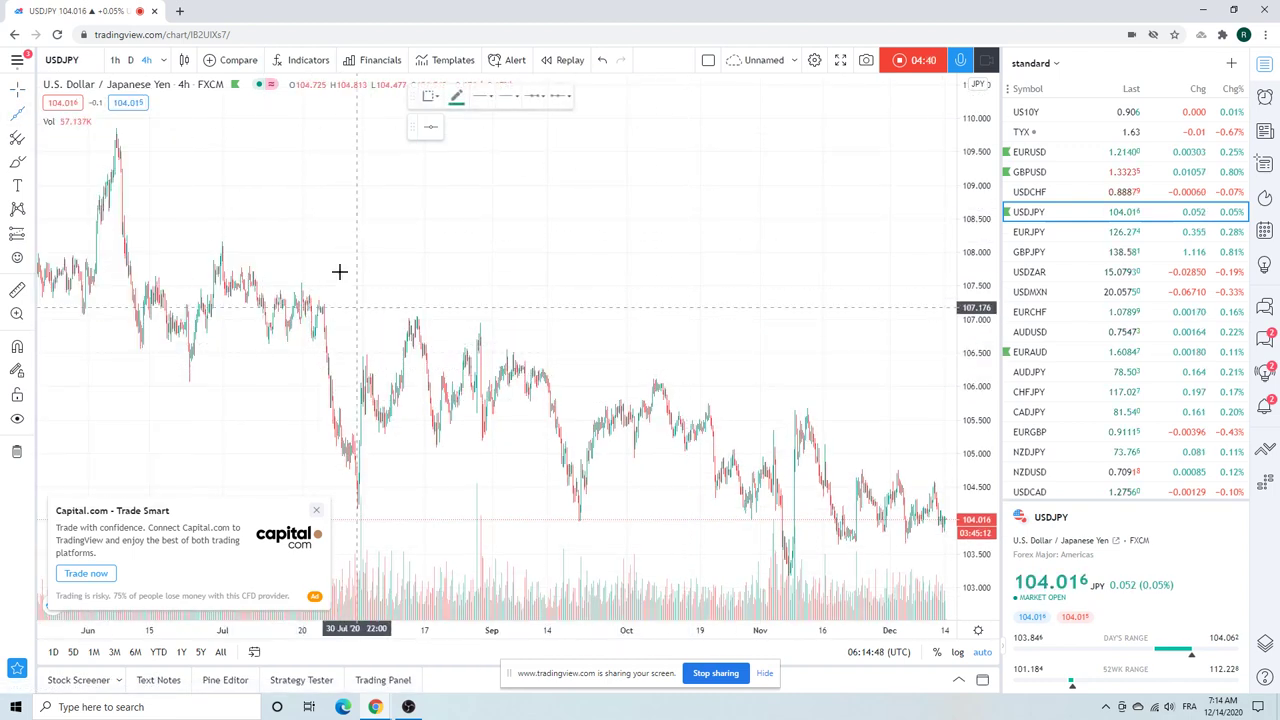
pyautogui.click(222, 238)
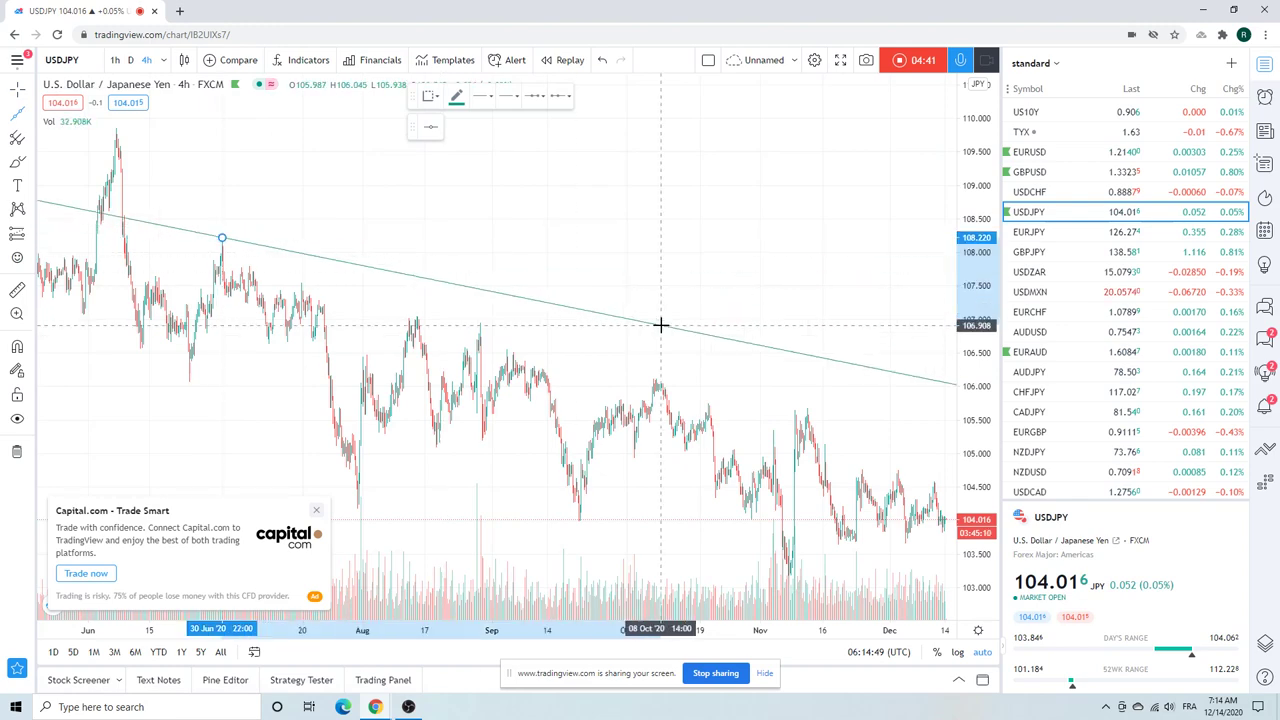
pyautogui.click(713, 378)
pyautogui.scroll(-3, 521, 242)
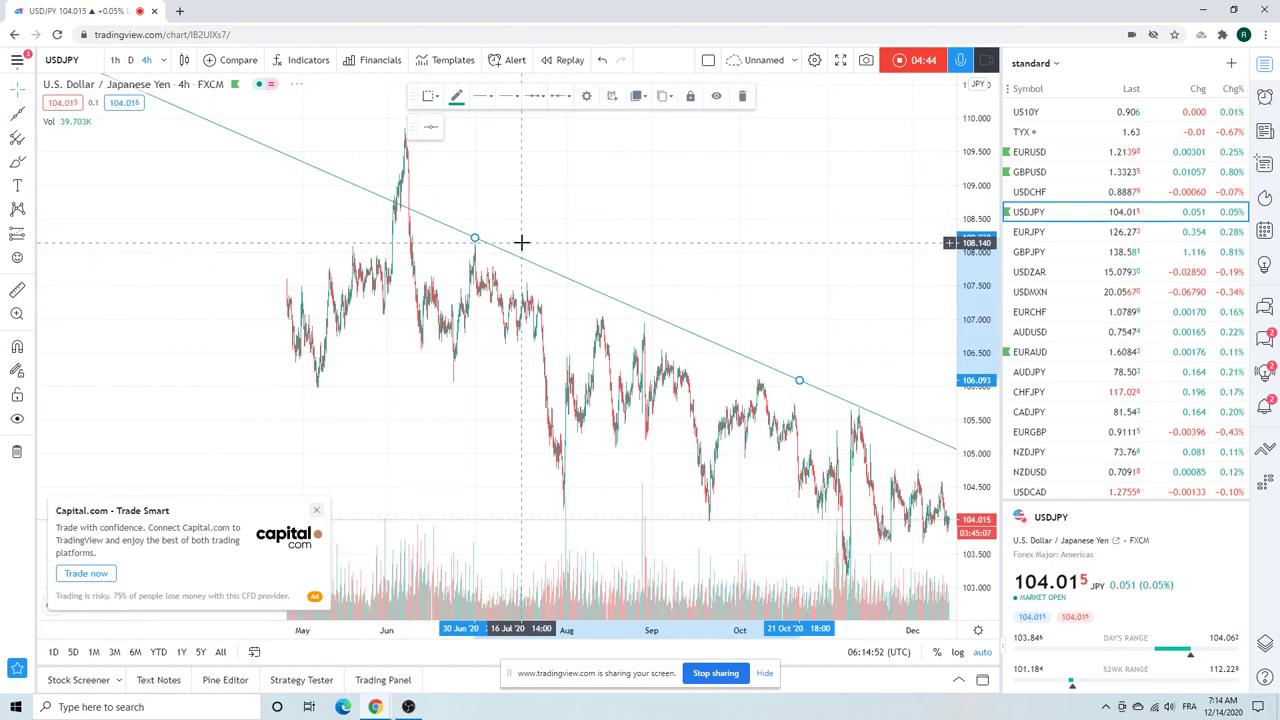
pyautogui.scroll(-3, 521, 242)
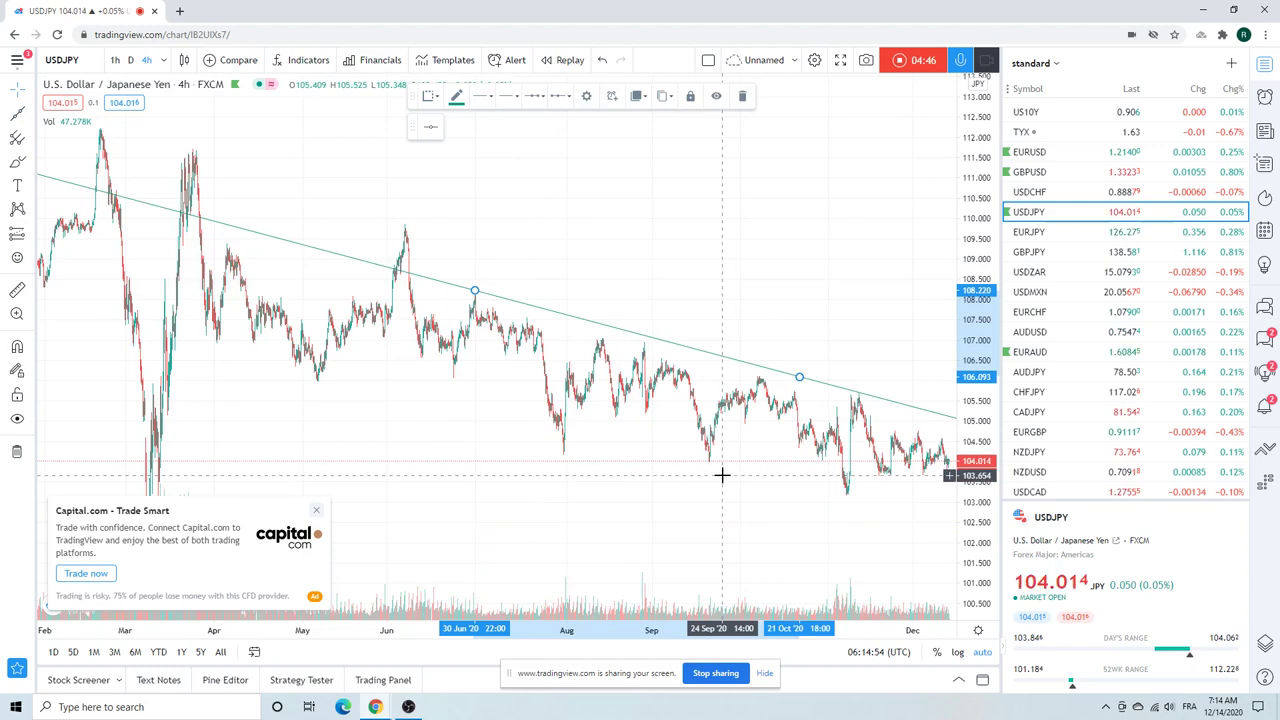
pyautogui.scroll(3, 483, 357)
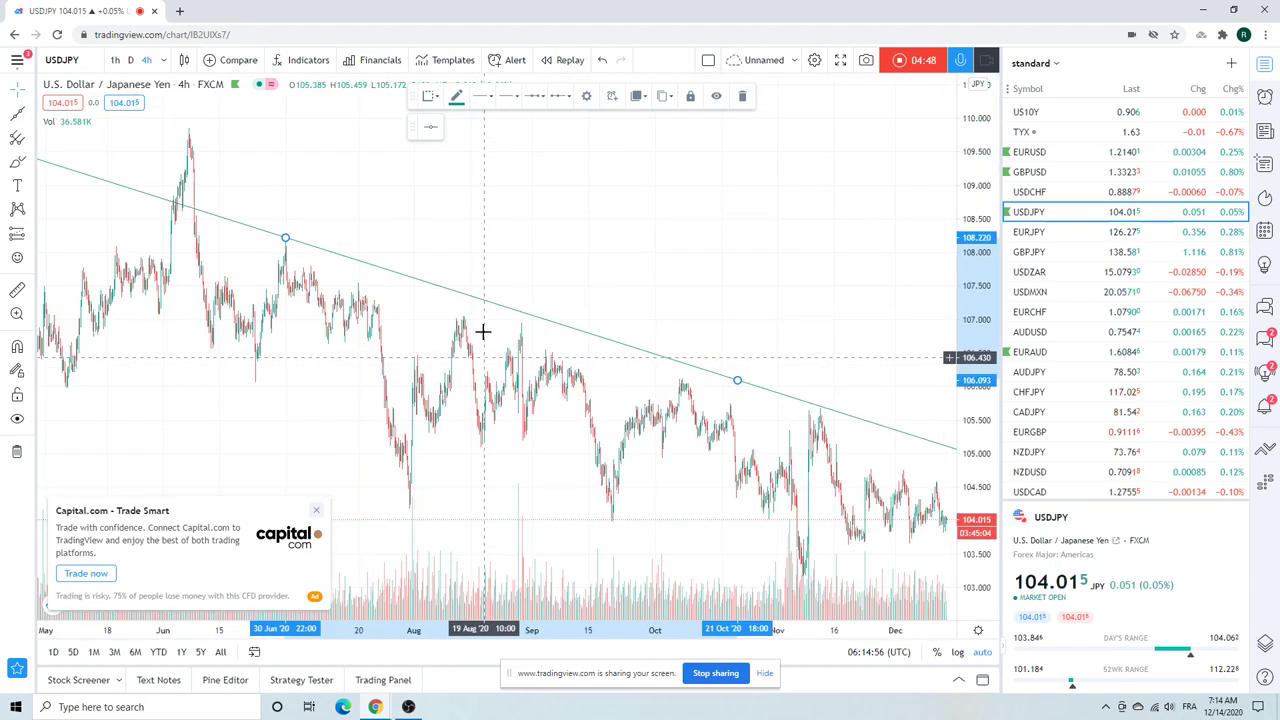
pyautogui.scroll(-2, 474, 260)
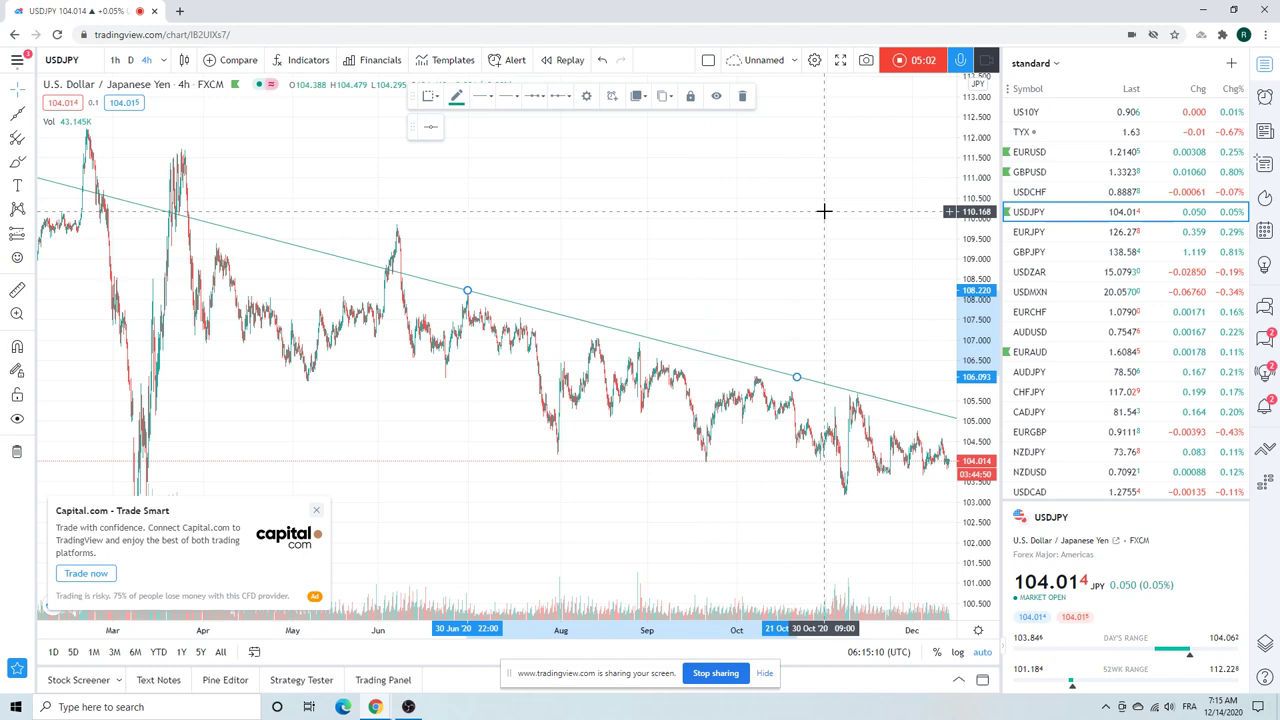
# View EURJPY briefly, then load the EURUSD 4-hour chart and zoom in.
pyautogui.click(1044, 234)
pyautogui.scroll(3, 755, 272)
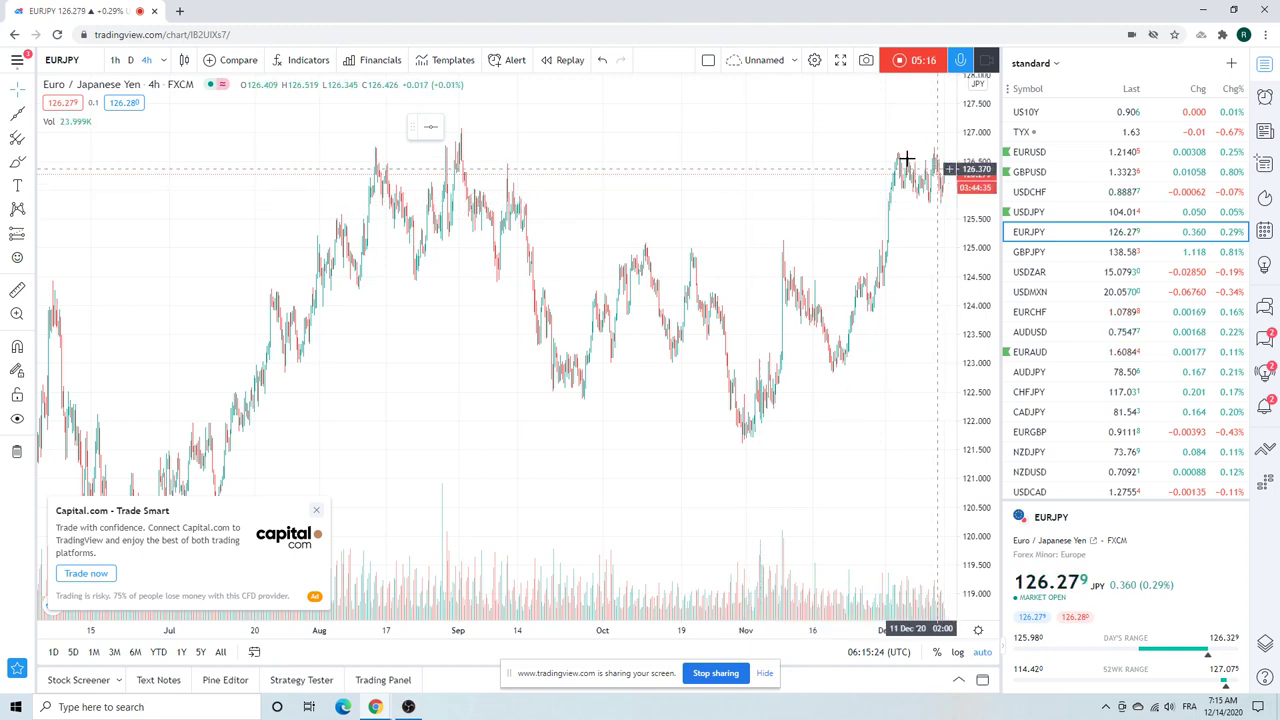
pyautogui.click(1030, 152)
pyautogui.scroll(8, 808, 228)
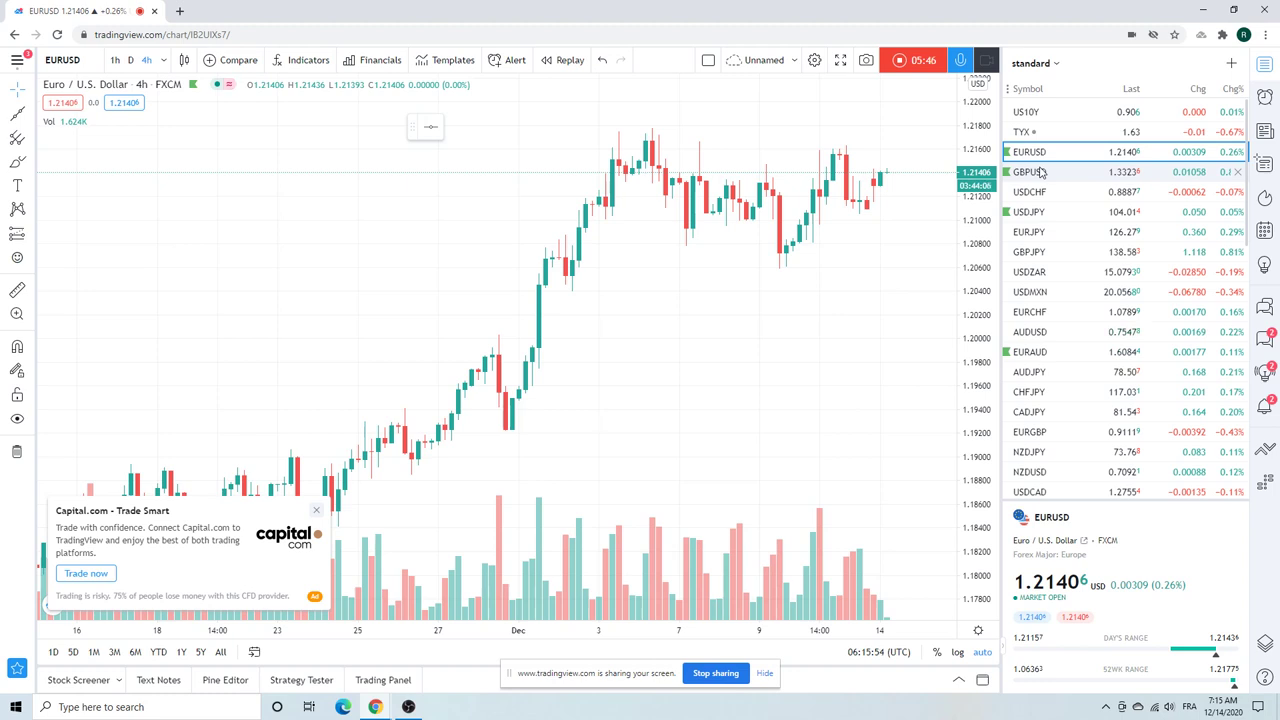
# Revisit EURJPY from the watchlist, then load the USDZAR 4-hour chart.
pyautogui.scroll(-2, 840, 160)
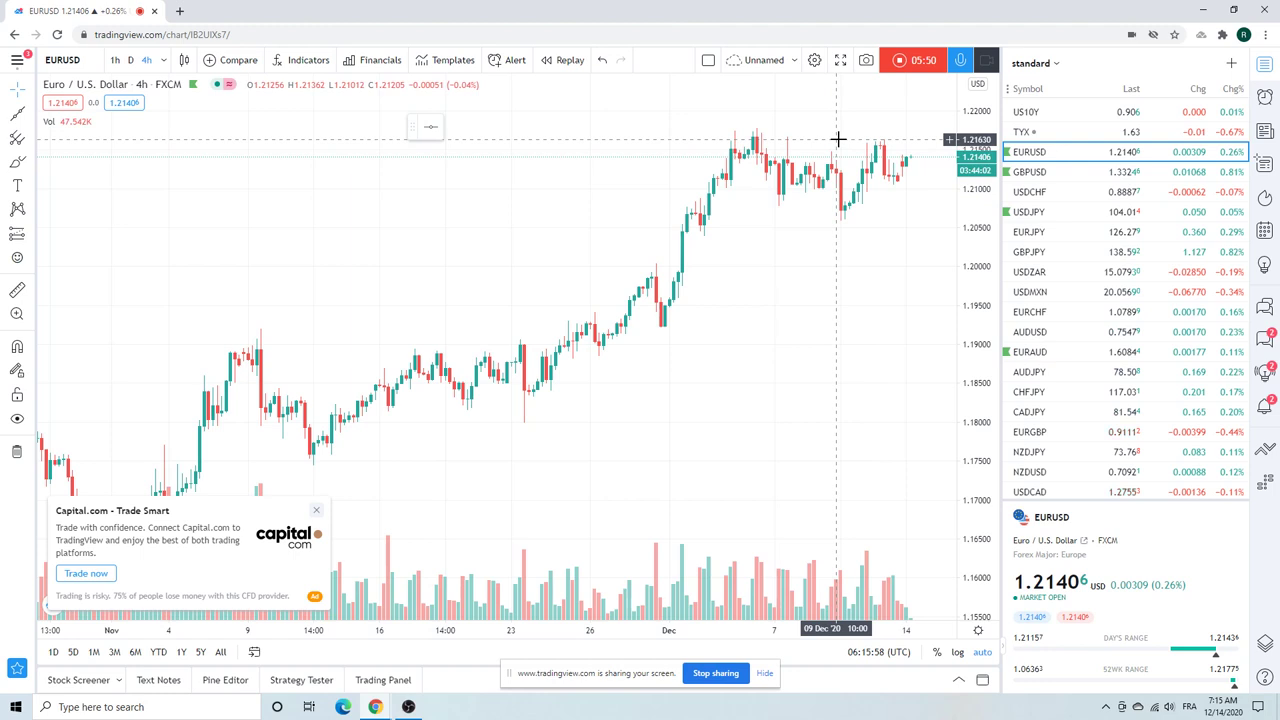
pyautogui.click(1105, 232)
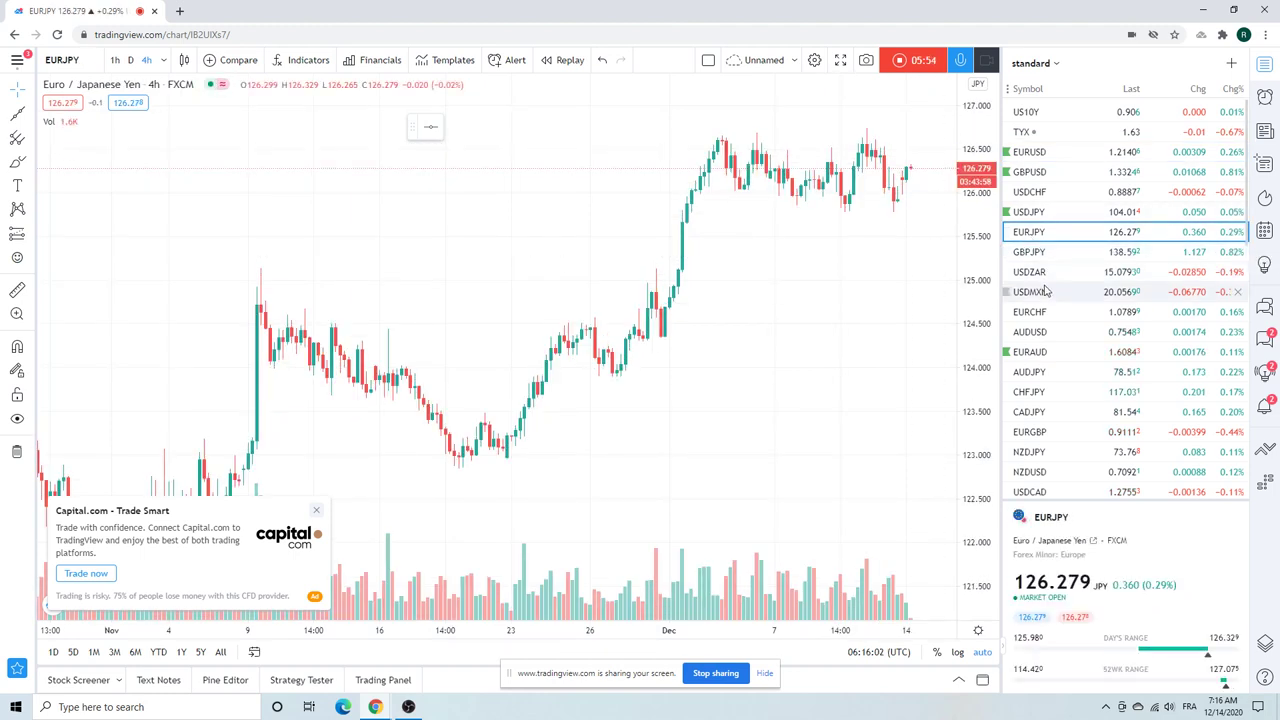
pyautogui.click(1037, 272)
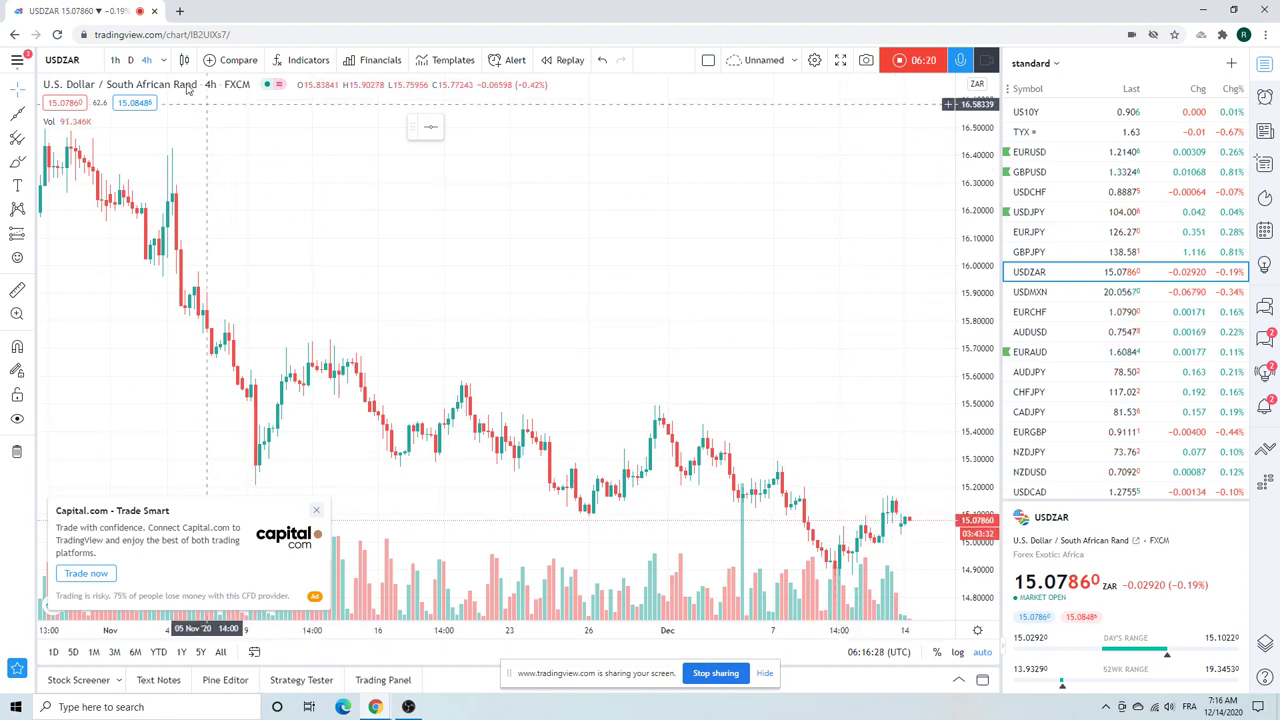
# Switch USDZAR to daily candles and zoom out to show June through December.
pyautogui.click(130, 60)
pyautogui.scroll(5, 651, 329)
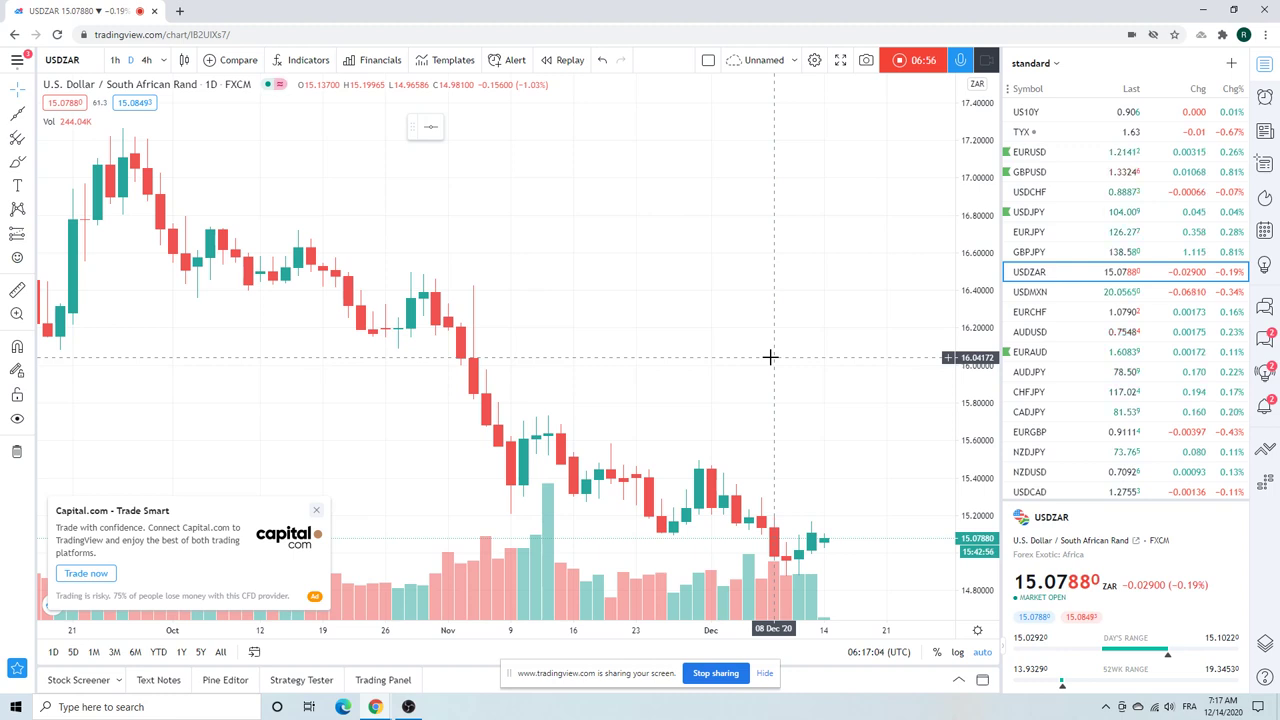
pyautogui.scroll(-4, 803, 348)
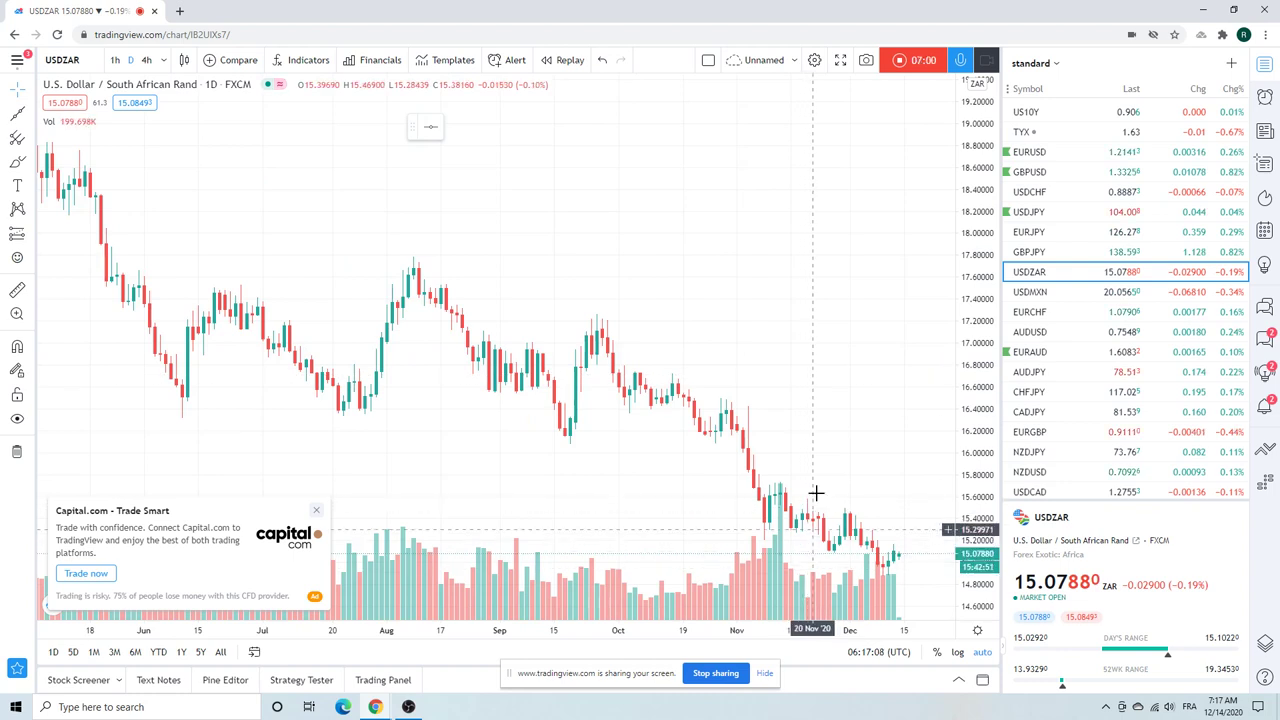
# Load USDMXN from the watchlist, then switch to the AUDUSD daily chart.
pyautogui.click(1043, 291)
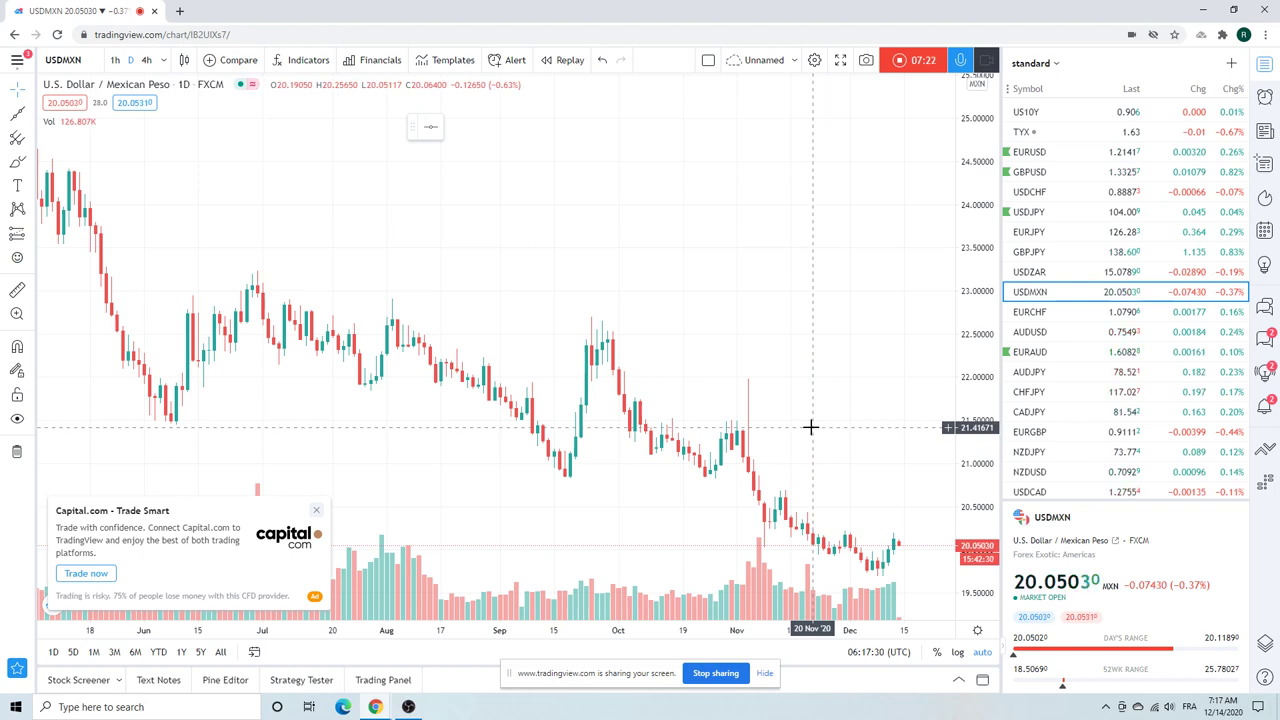
pyautogui.click(1030, 332)
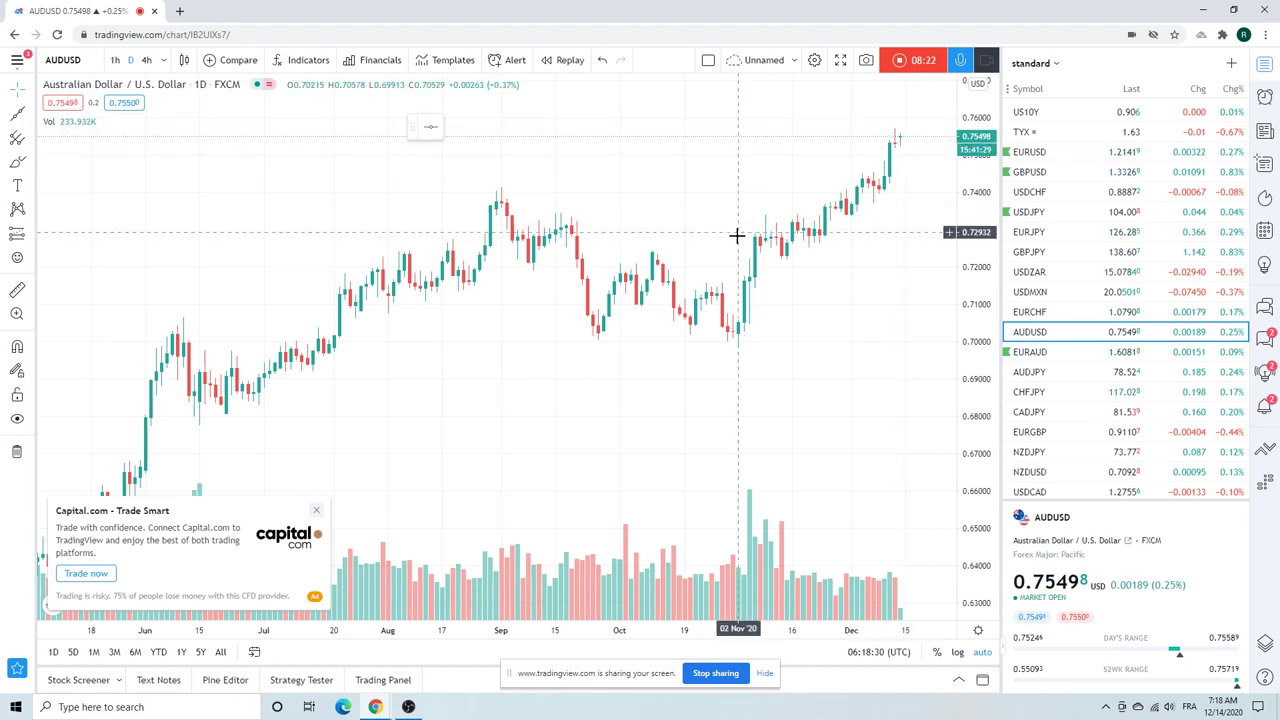
# Scroll the AUDUSD daily chart and close the Capital.com advertisement popup.
pyautogui.scroll(-5, 719, 235)
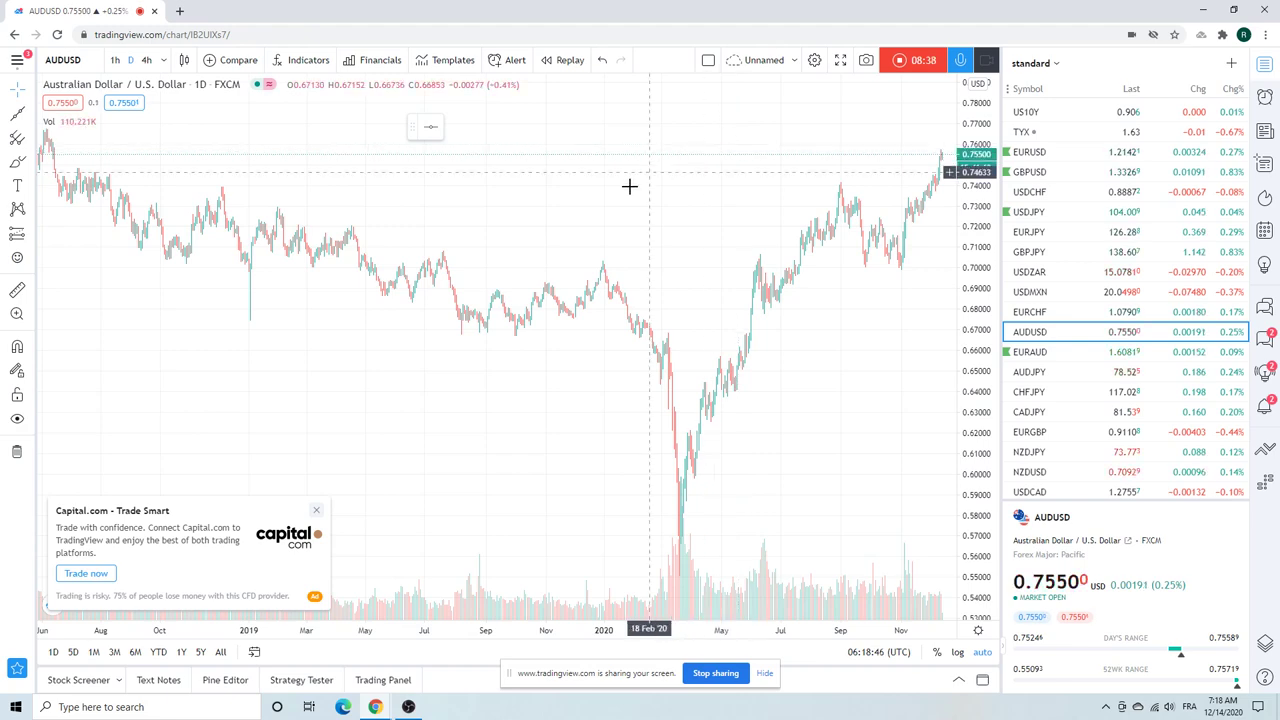
pyautogui.scroll(5, 629, 186)
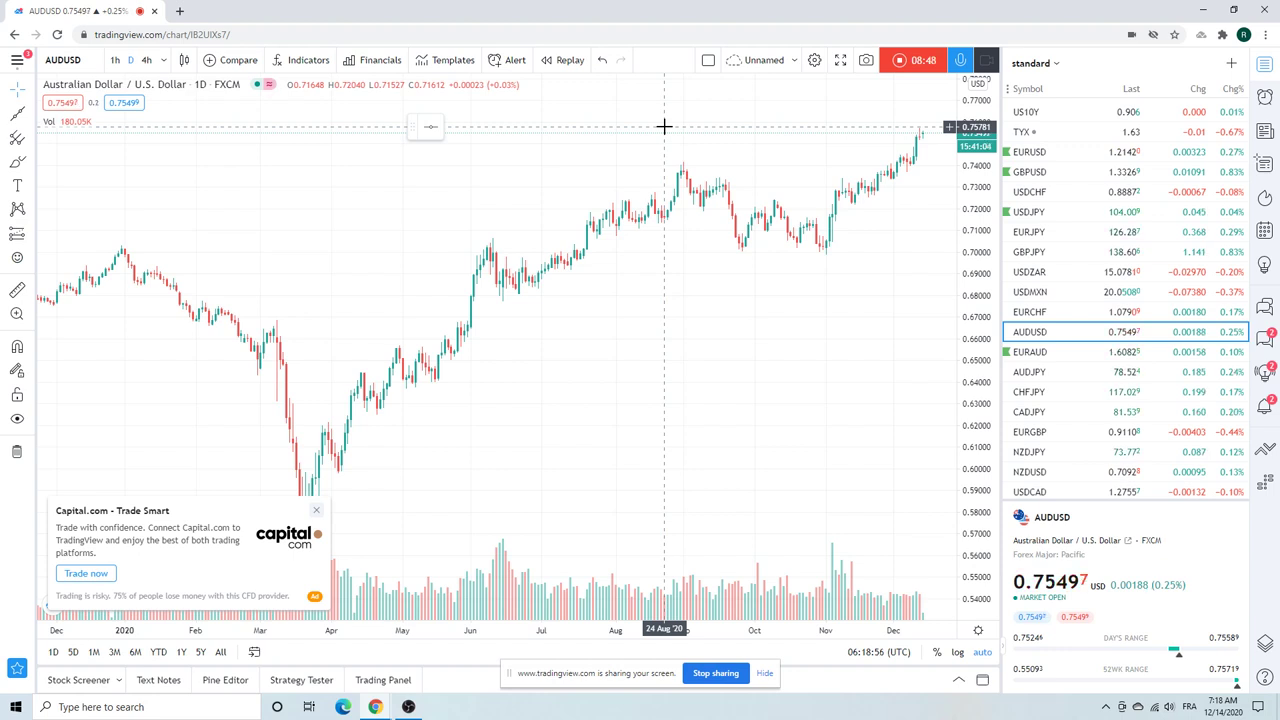
pyautogui.click(319, 511)
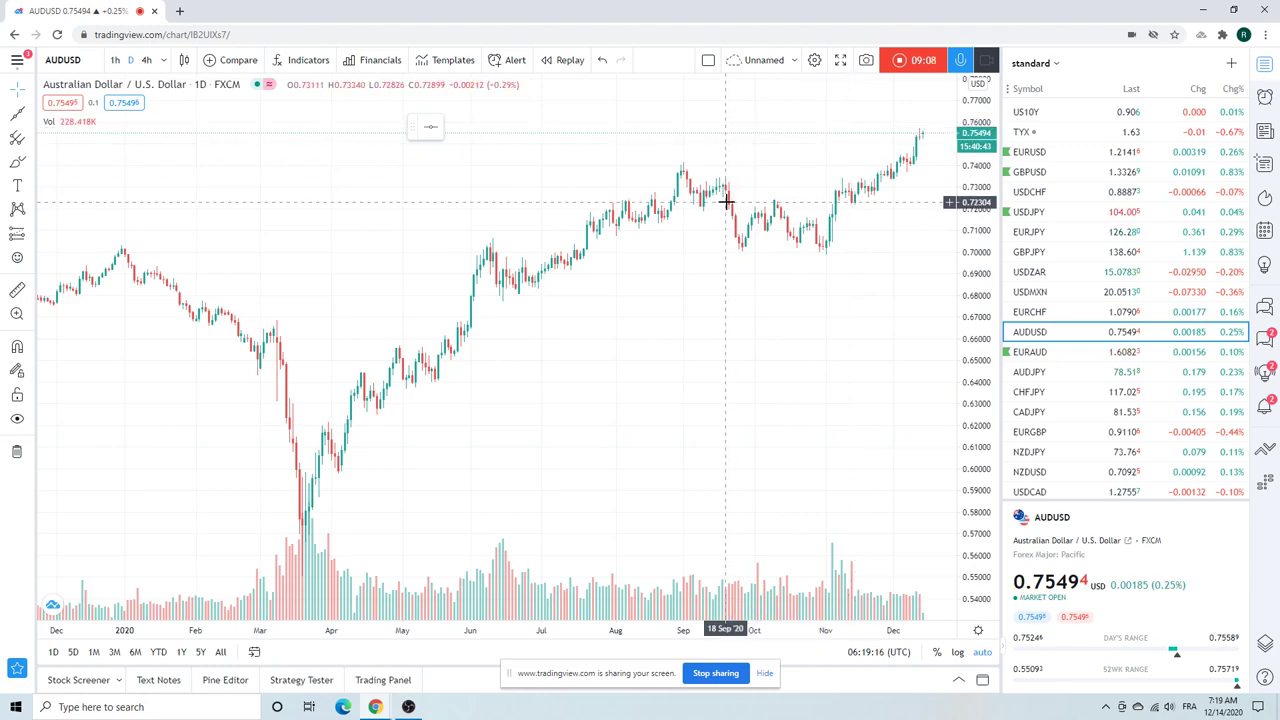
# Load EURAUD and zoom in and out to compare recent months with 2018–2020.
pyautogui.click(1029, 353)
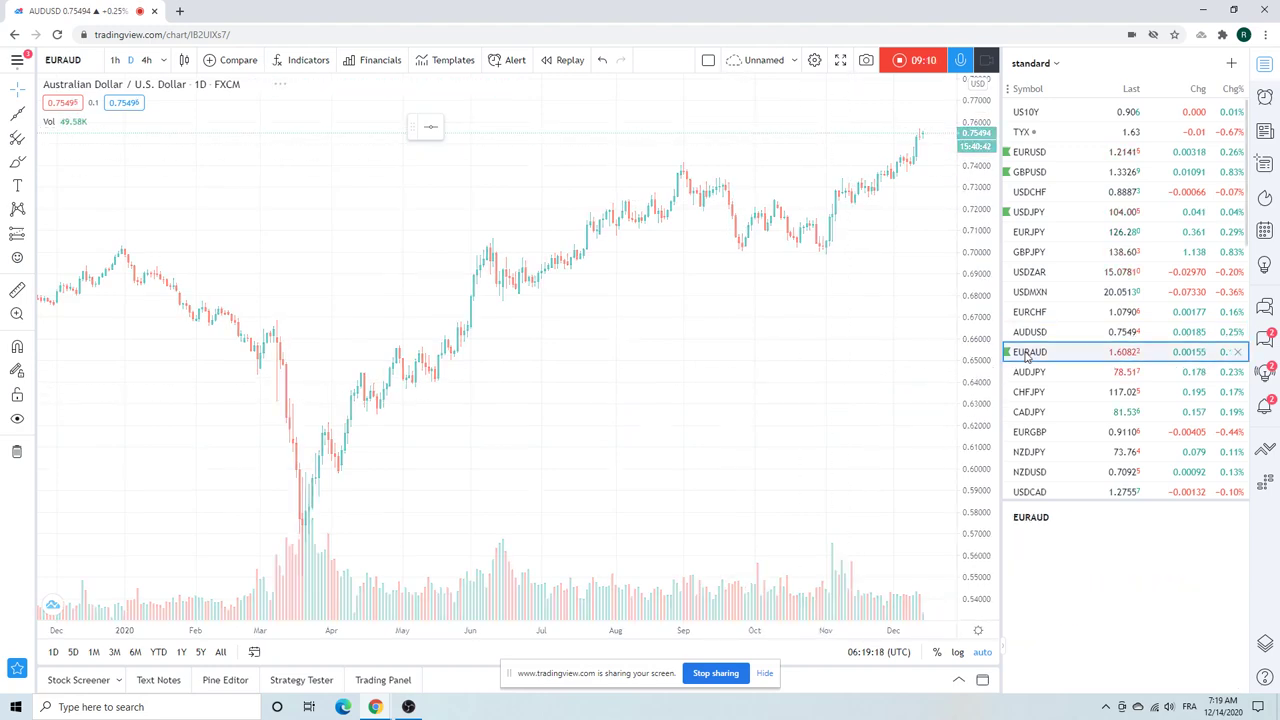
pyautogui.scroll(-5, 771, 250)
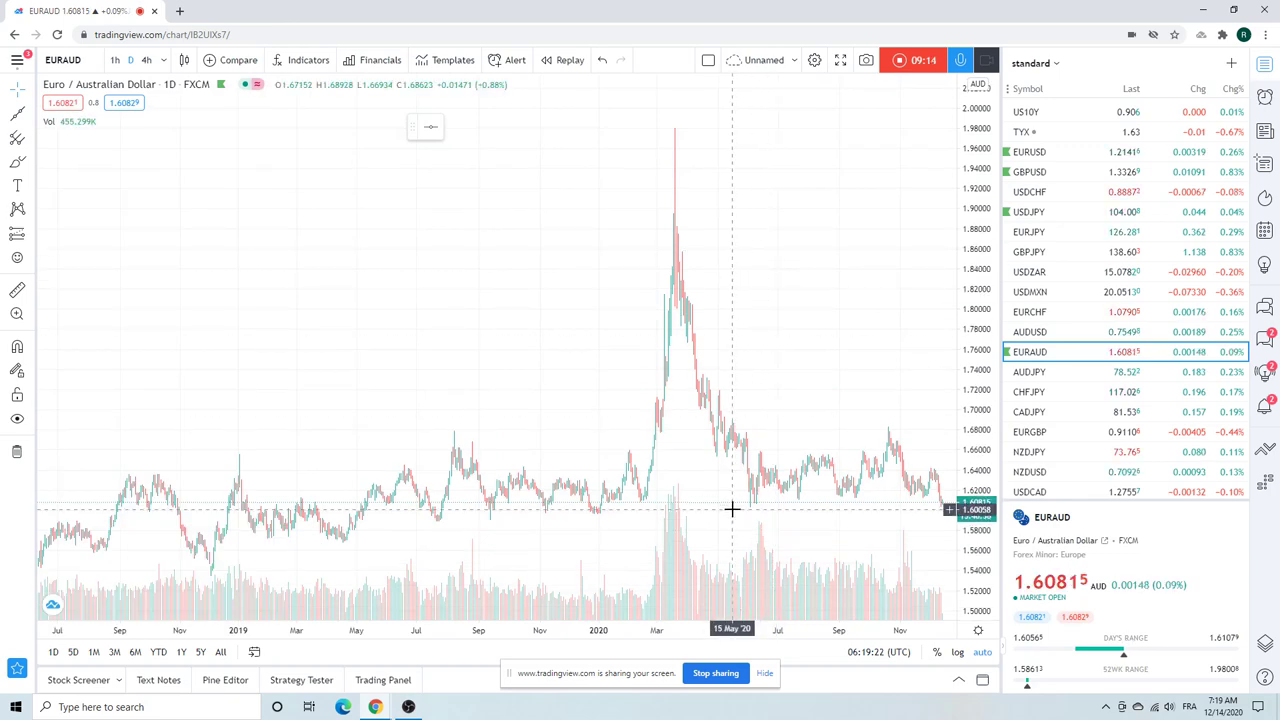
pyautogui.scroll(5, 616, 310)
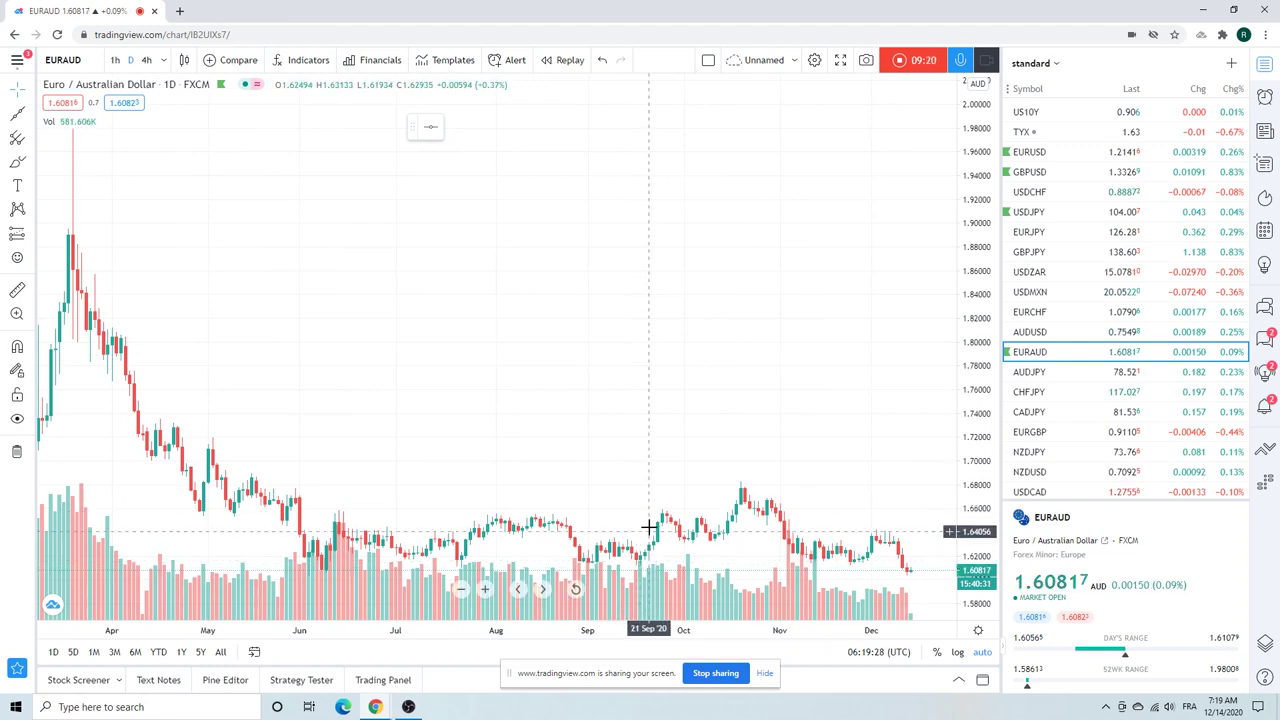
pyautogui.scroll(4, 648, 560)
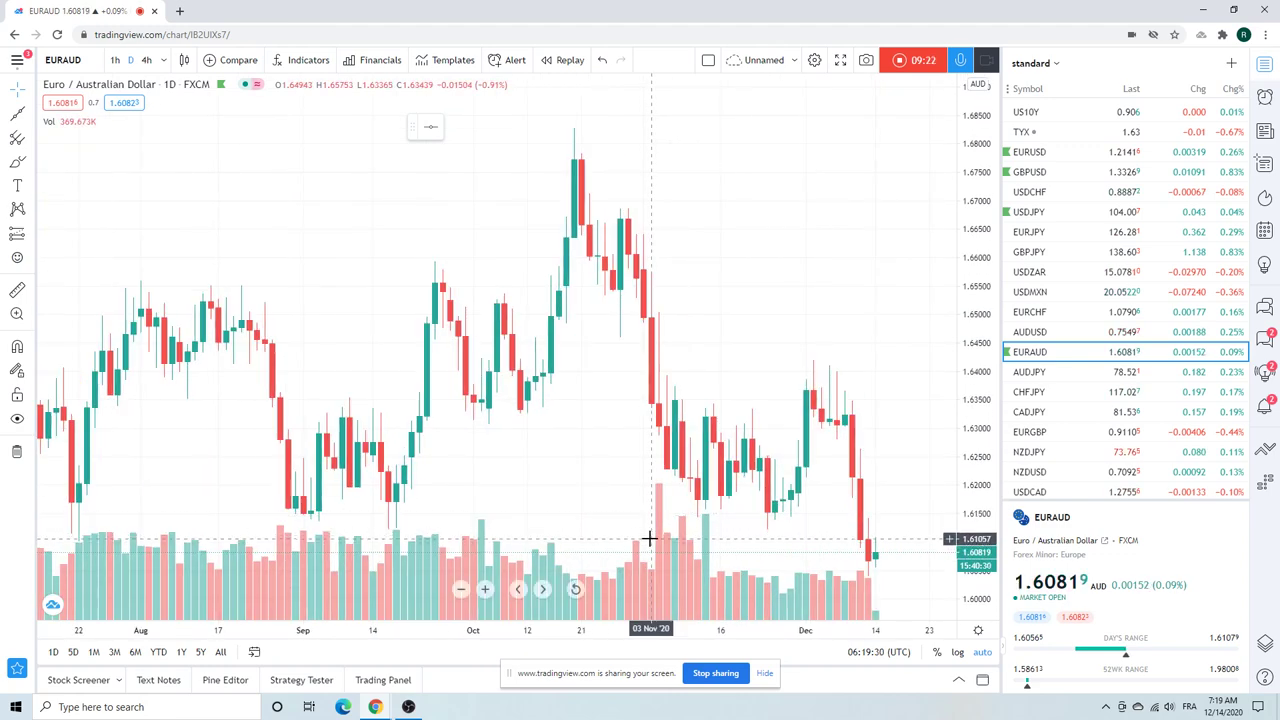
pyautogui.scroll(-4, 668, 495)
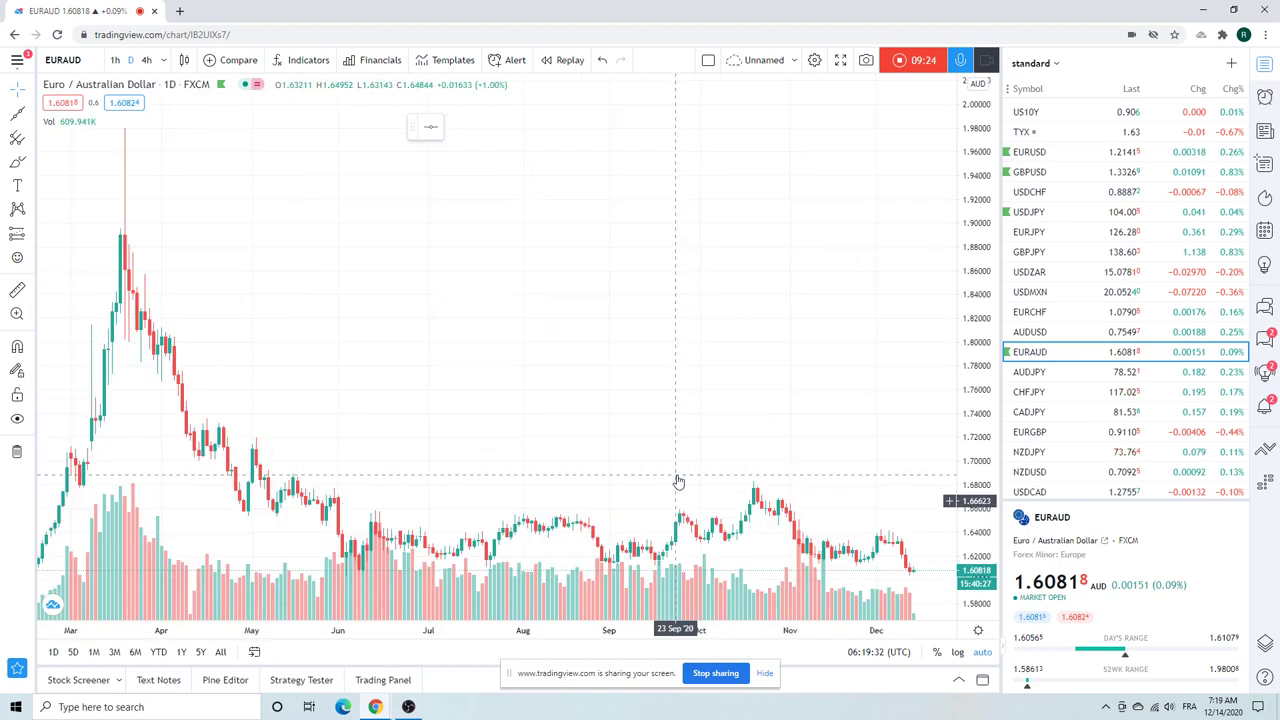
pyautogui.scroll(-4, 714, 349)
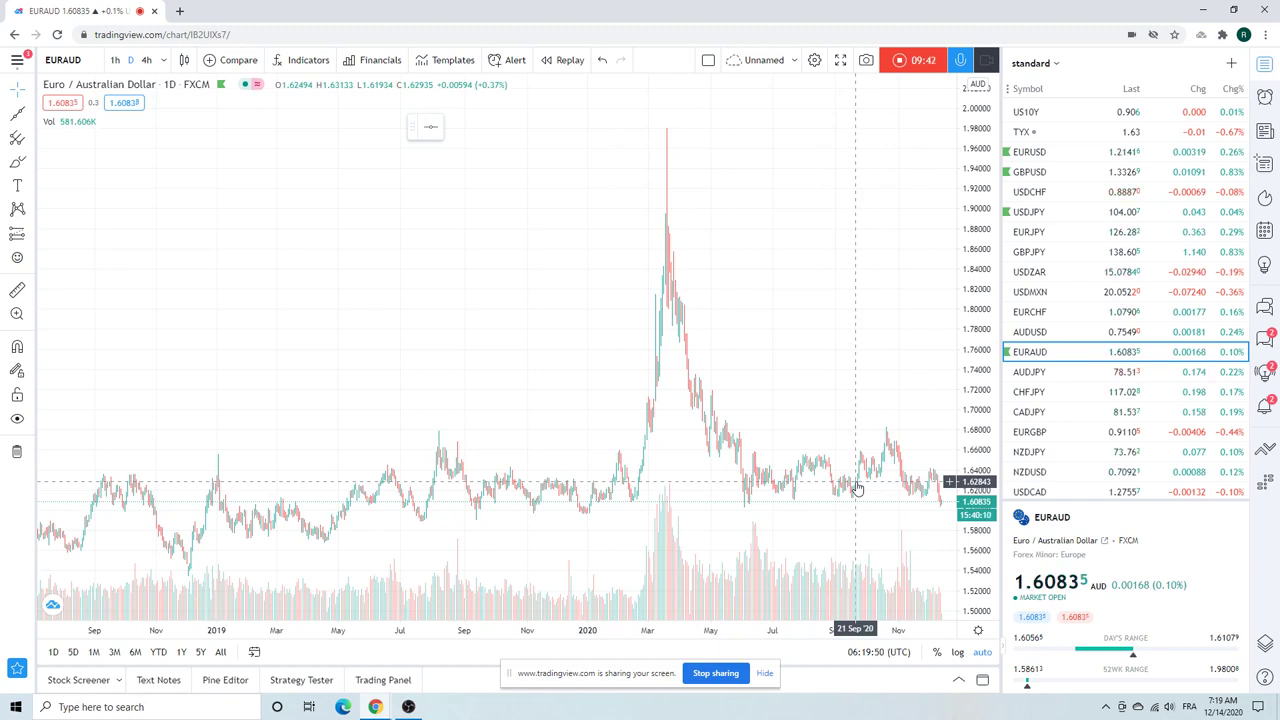
# Load EURUSD and zoom its daily chart to span late 2019 through December 2020.
pyautogui.click(1045, 155)
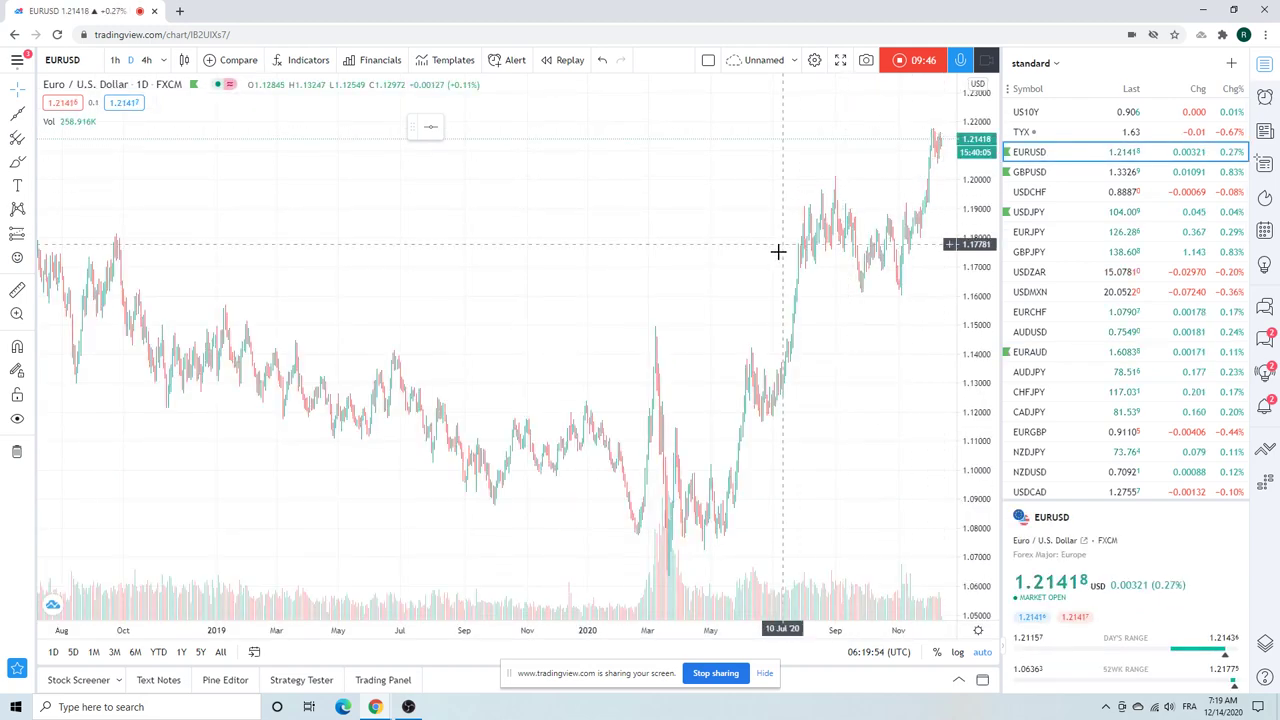
pyautogui.scroll(5, 777, 252)
pyautogui.scroll(3, 777, 252)
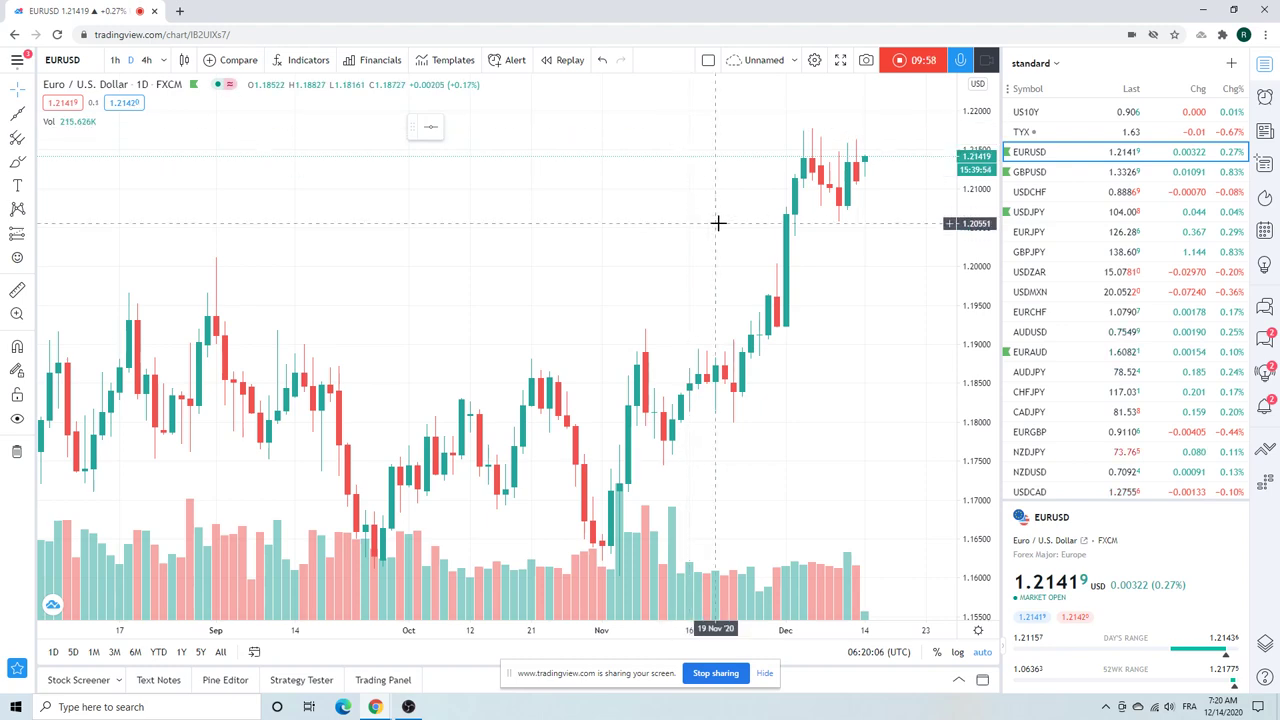
pyautogui.scroll(-5, 718, 222)
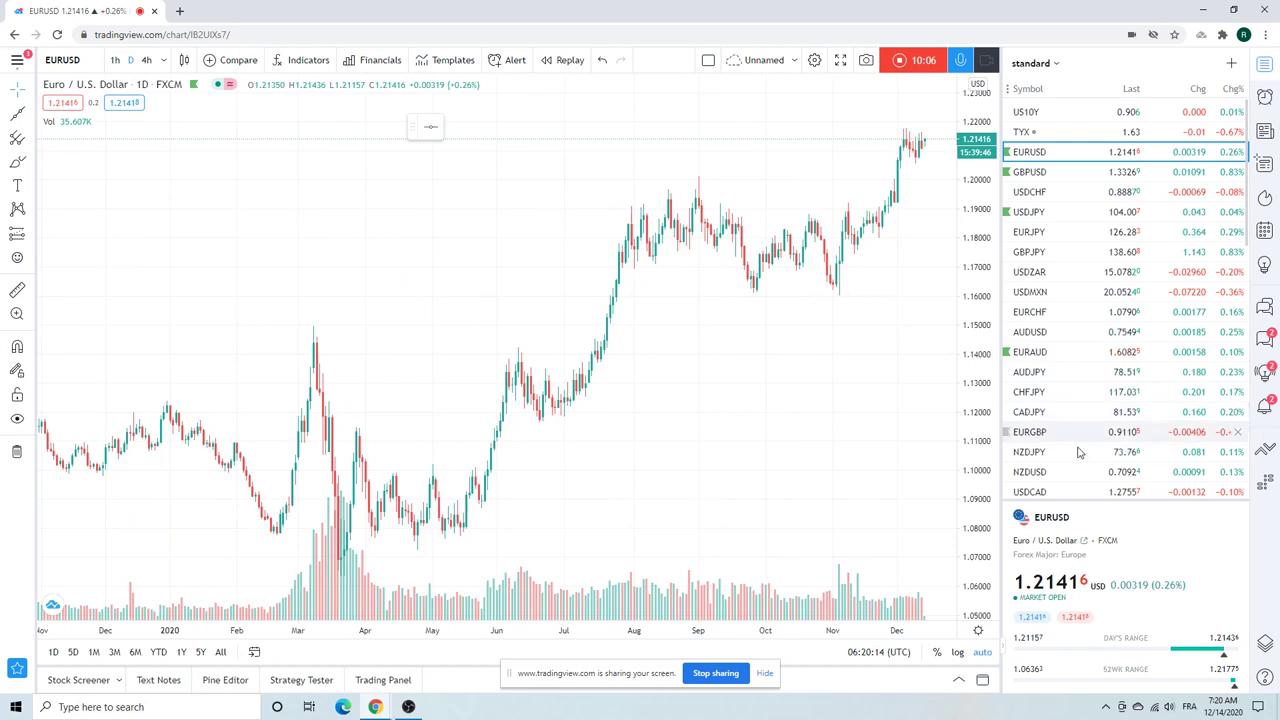
# Zoom into AUDJPY, then switch to the USDCAD daily chart and zoom out to 2018.
pyautogui.click(1072, 371)
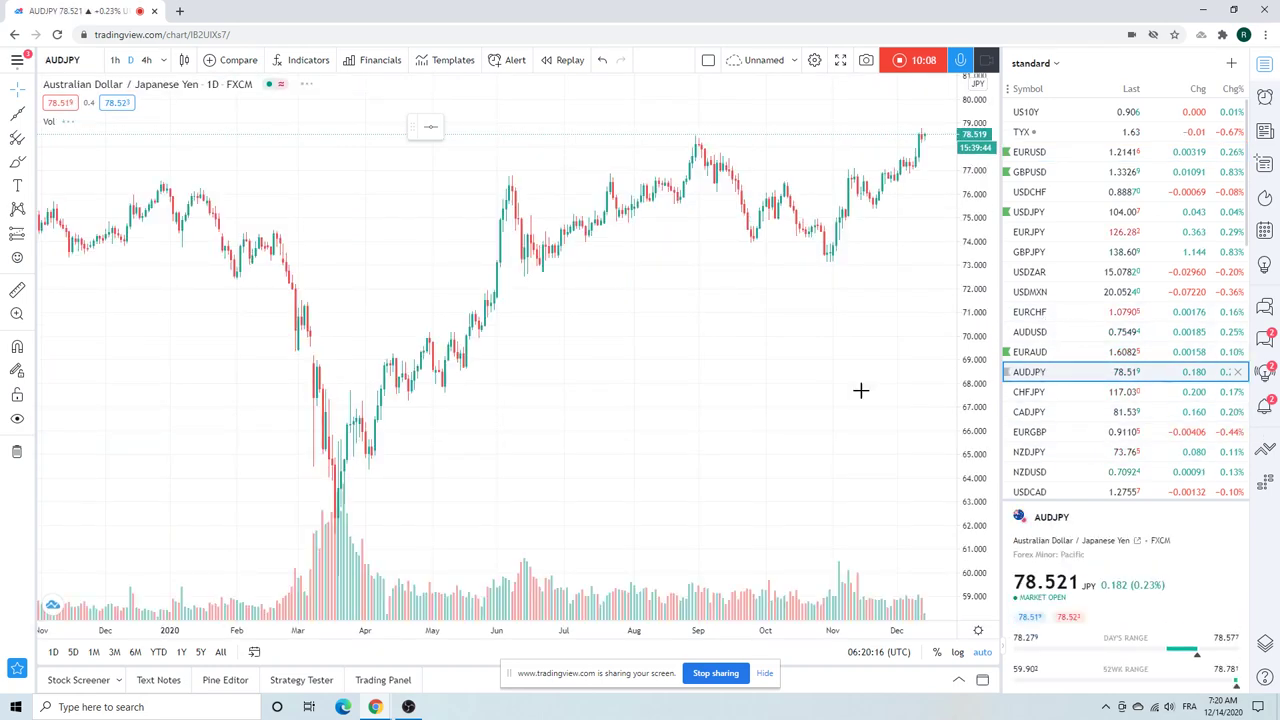
pyautogui.scroll(5, 751, 400)
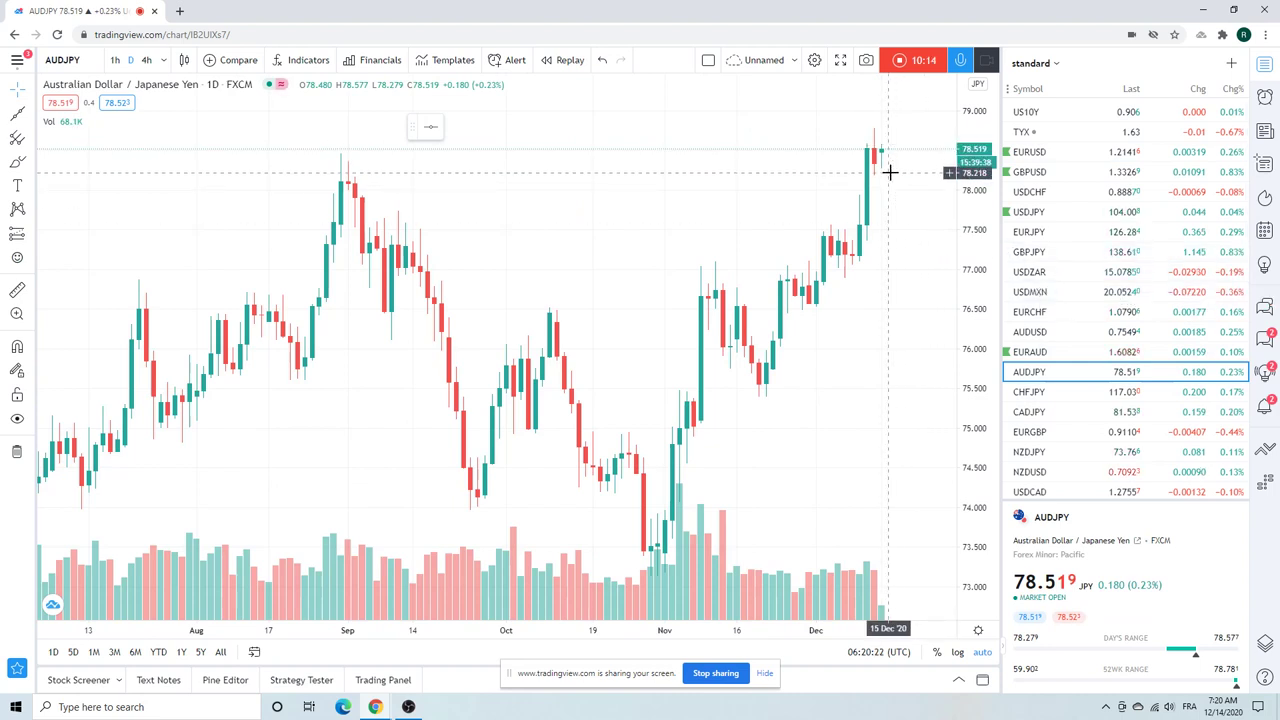
pyautogui.scroll(-3, 1057, 245)
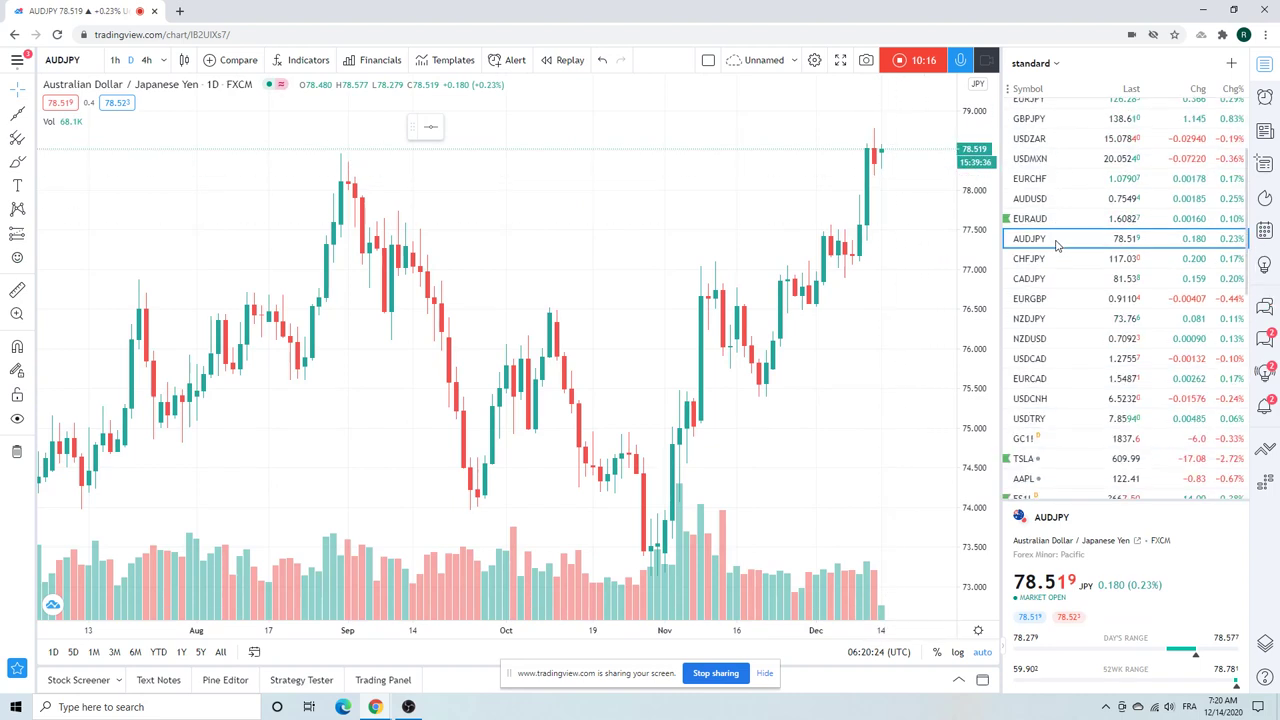
pyautogui.click(1045, 358)
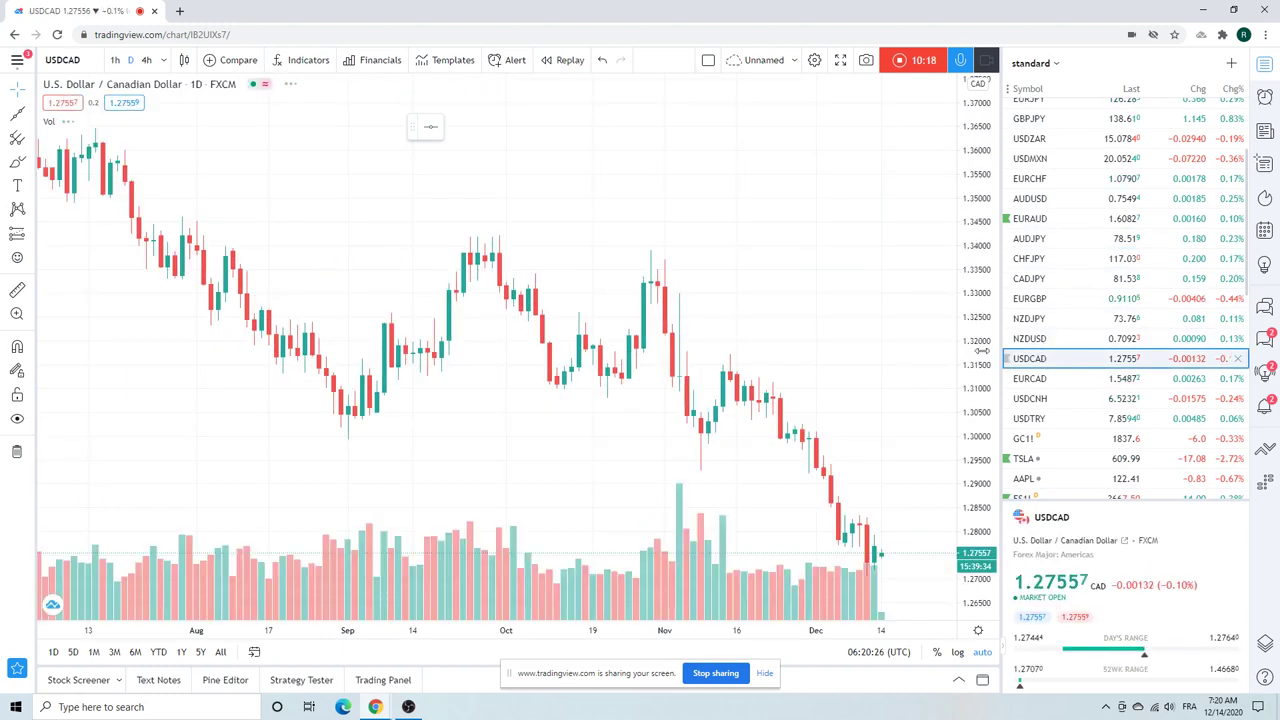
pyautogui.scroll(-5, 520, 265)
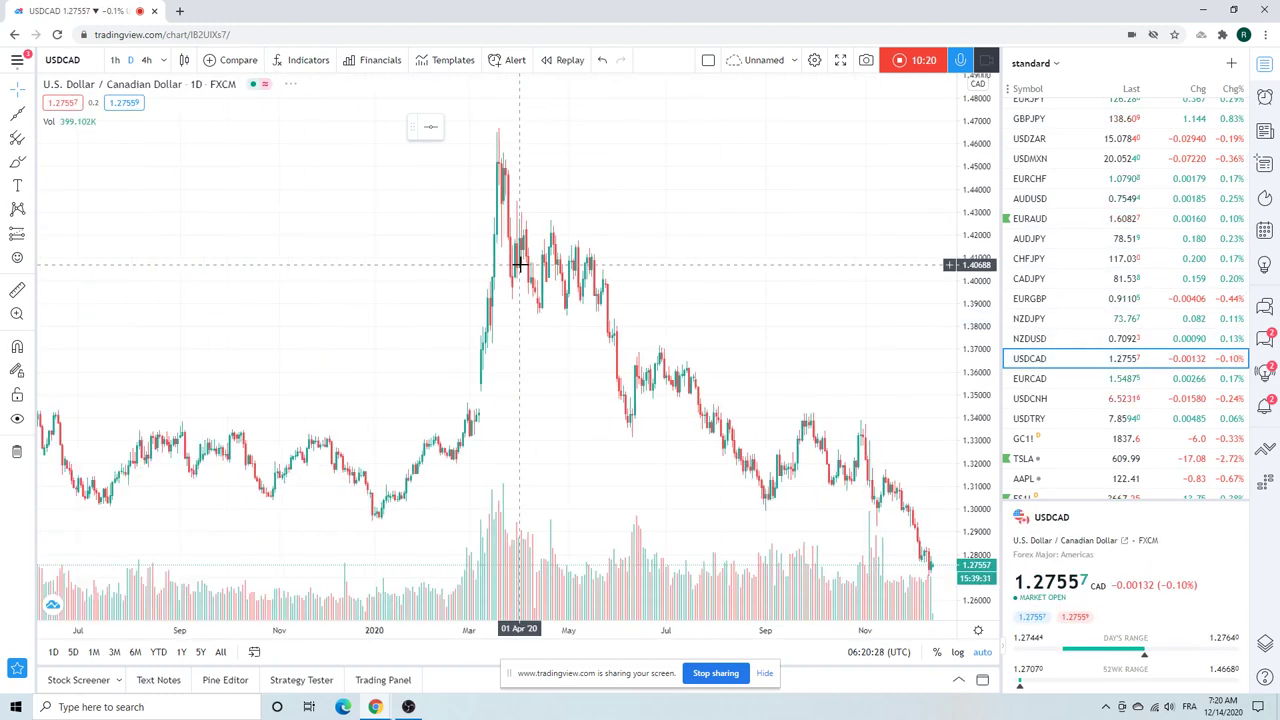
pyautogui.scroll(-5, 520, 265)
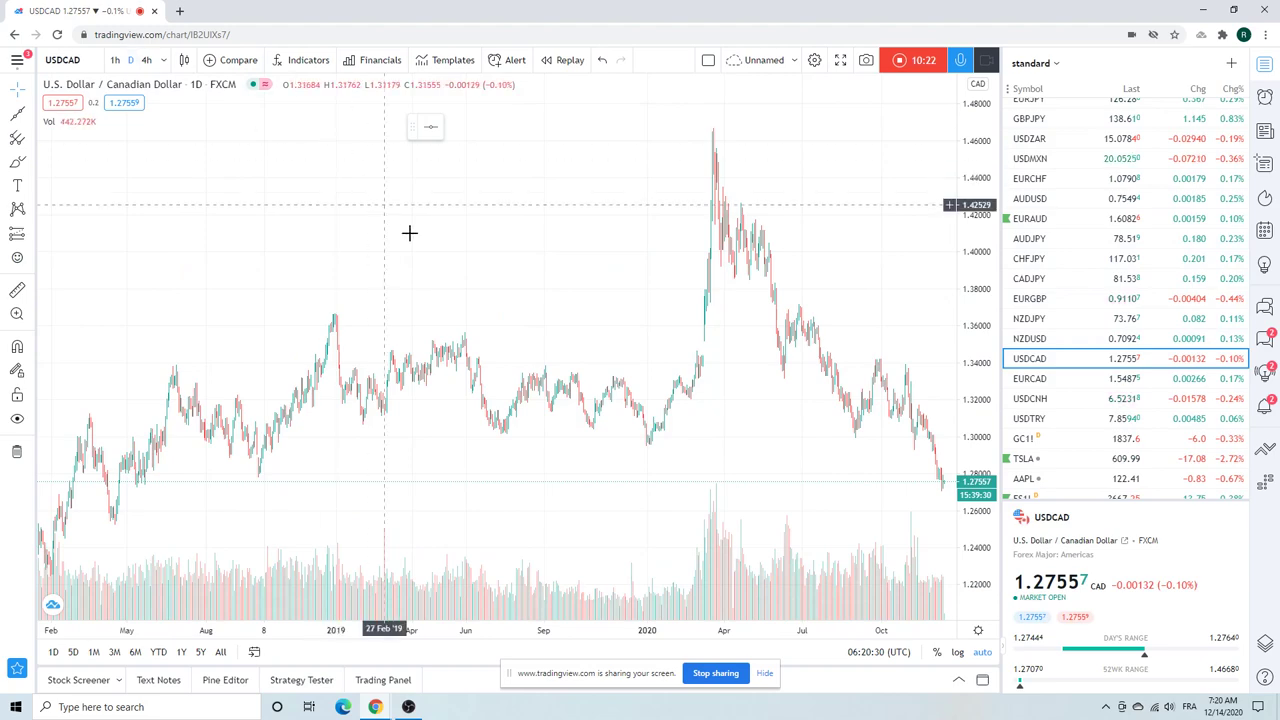
pyautogui.scroll(-2, 415, 255)
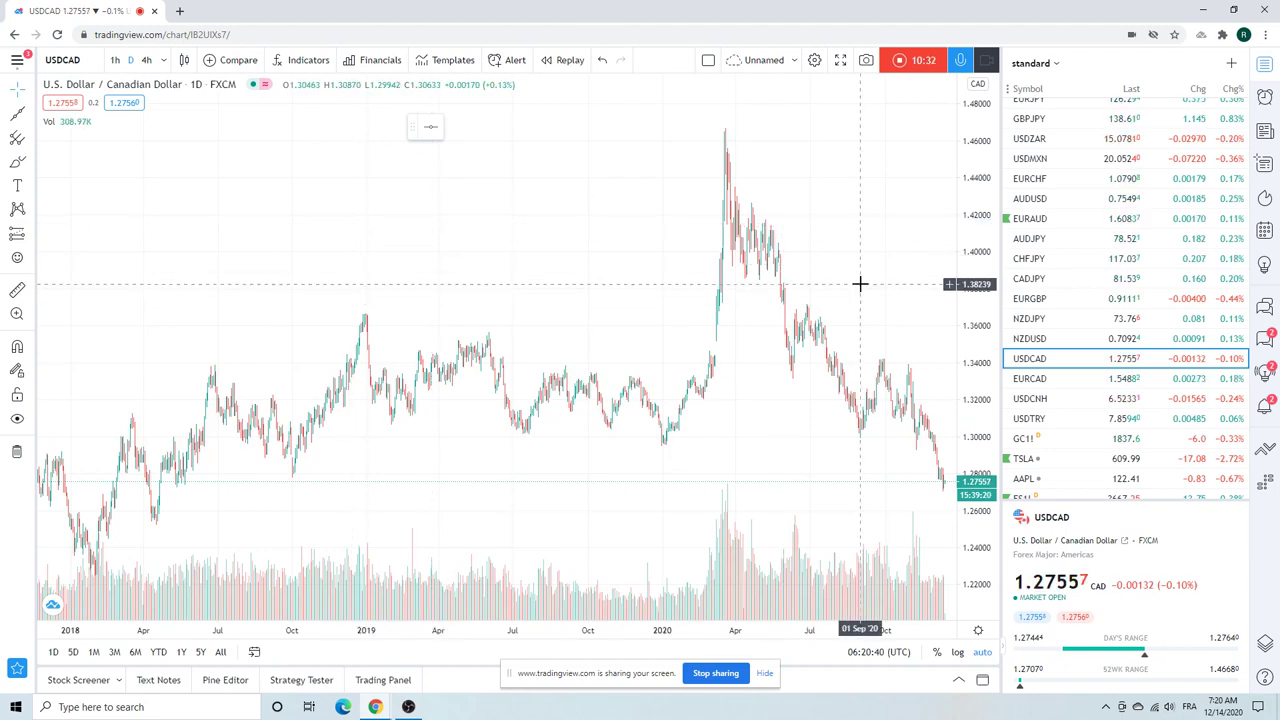
# Show the Gold Futures (GC1!) daily chart zoomed to August–December 2020, near 1837.5.
pyautogui.click(1027, 440)
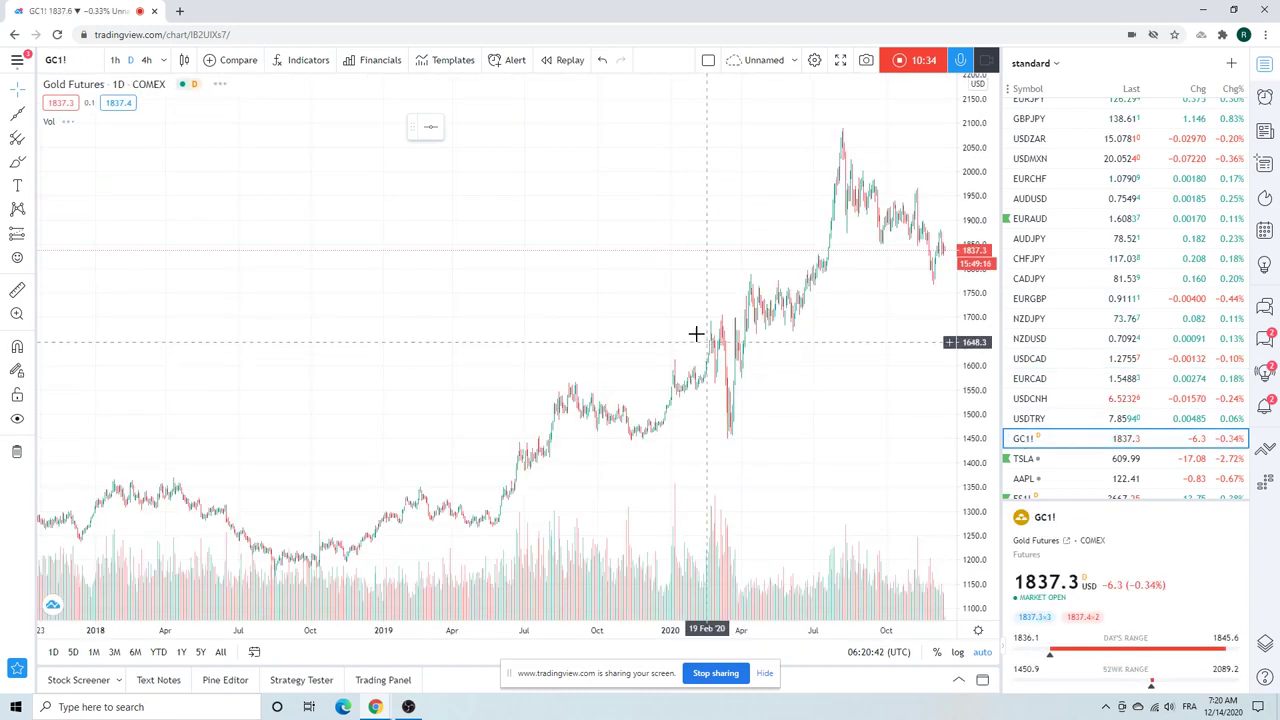
pyautogui.scroll(5, 696, 333)
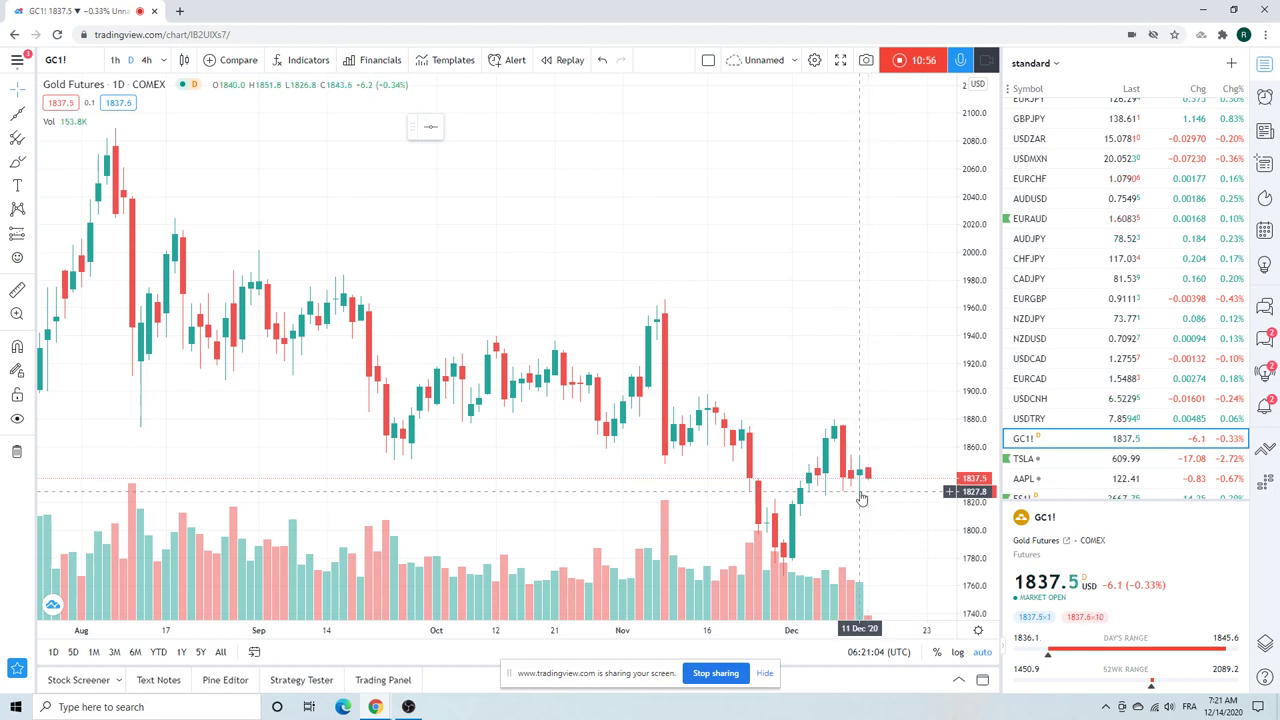
pyautogui.scroll(-2, 1087, 288)
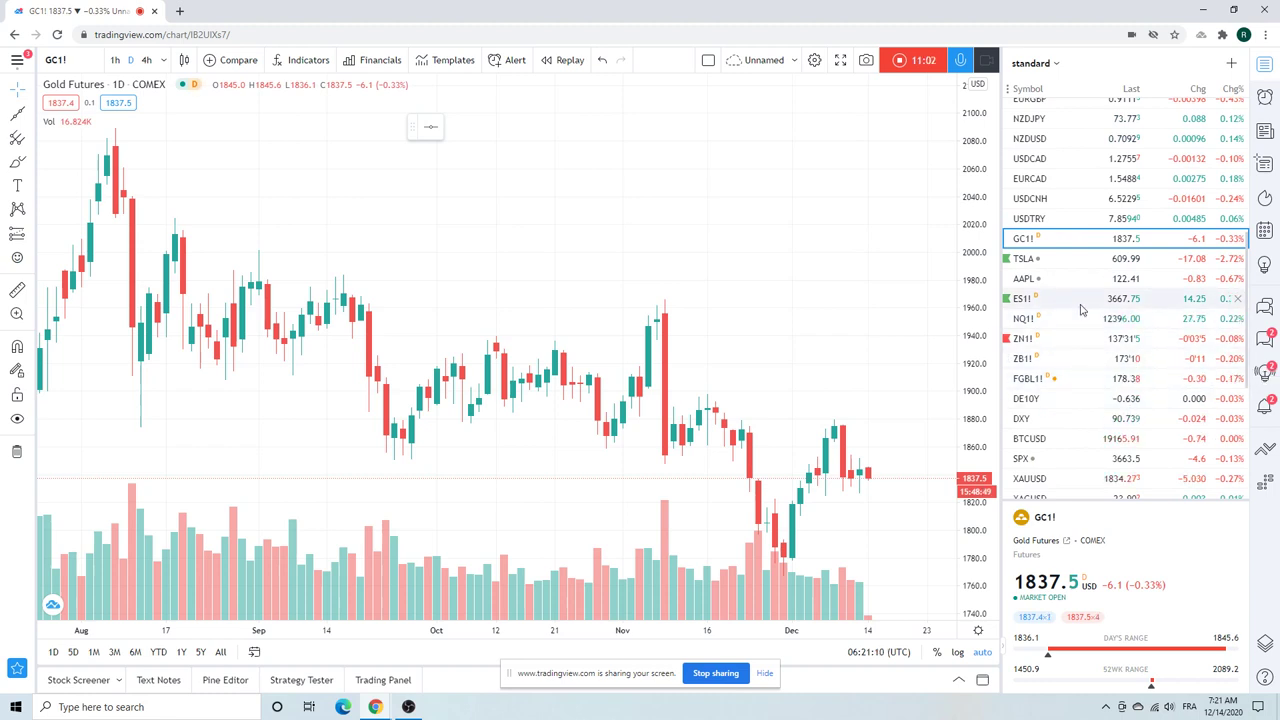
# Show the ES1! daily chart zoomed into October–December candles, near 3668.25.
pyautogui.click(1033, 306)
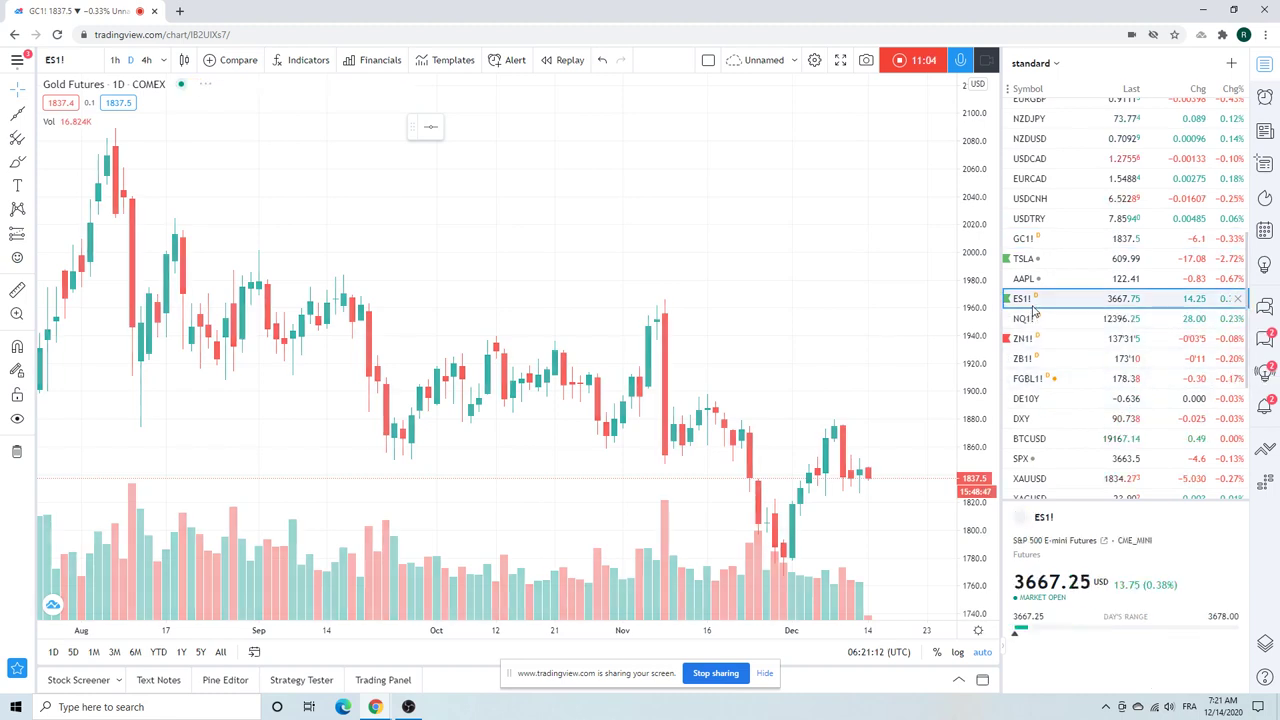
pyautogui.scroll(3, 871, 360)
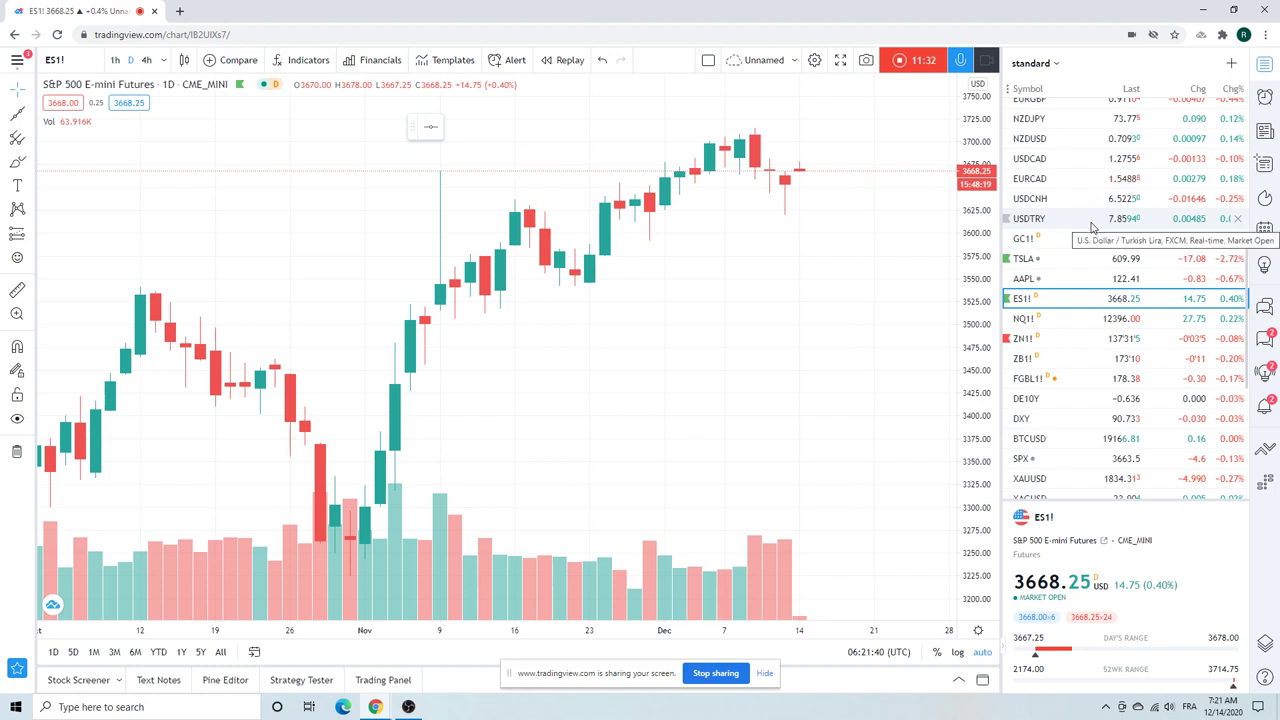
# Show the ZB1! T-Bond Futures daily chart zoomed out to span August–December.
pyautogui.click(1032, 358)
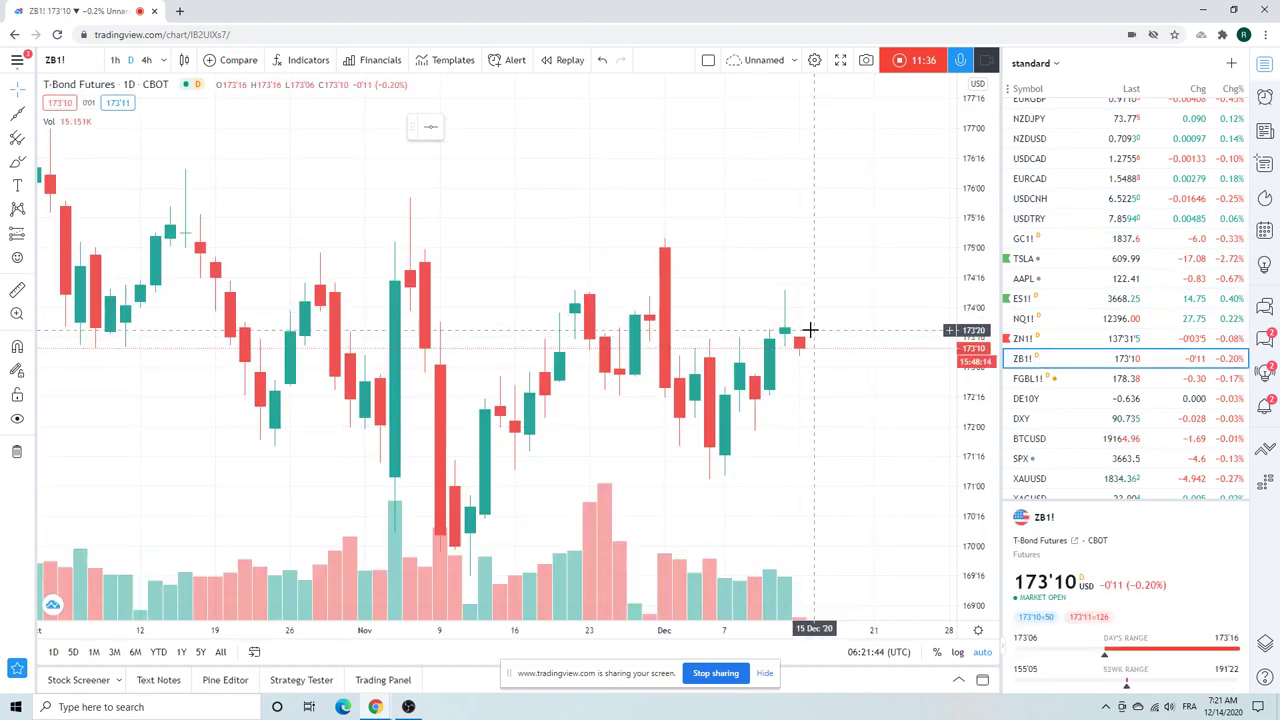
pyautogui.scroll(-4, 810, 330)
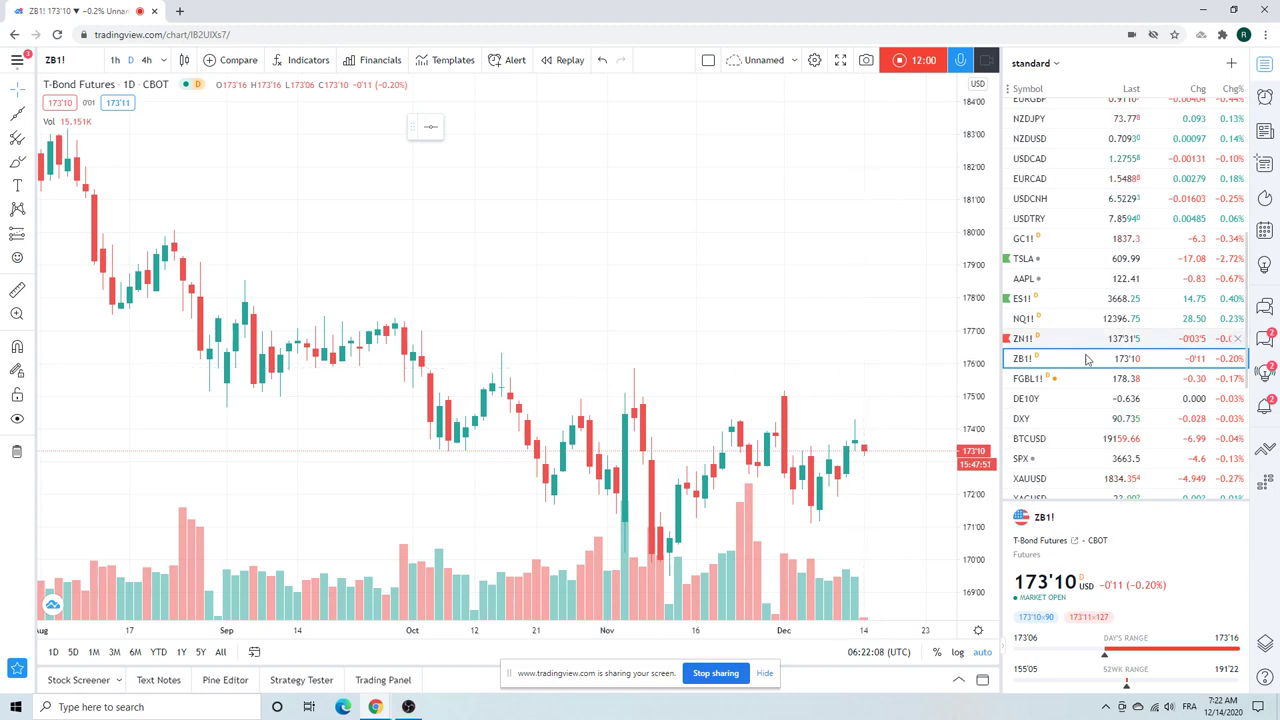
# Show the BTCUSD daily chart, near 19157.47, with the watchlist scrolled down.
pyautogui.click(1030, 442)
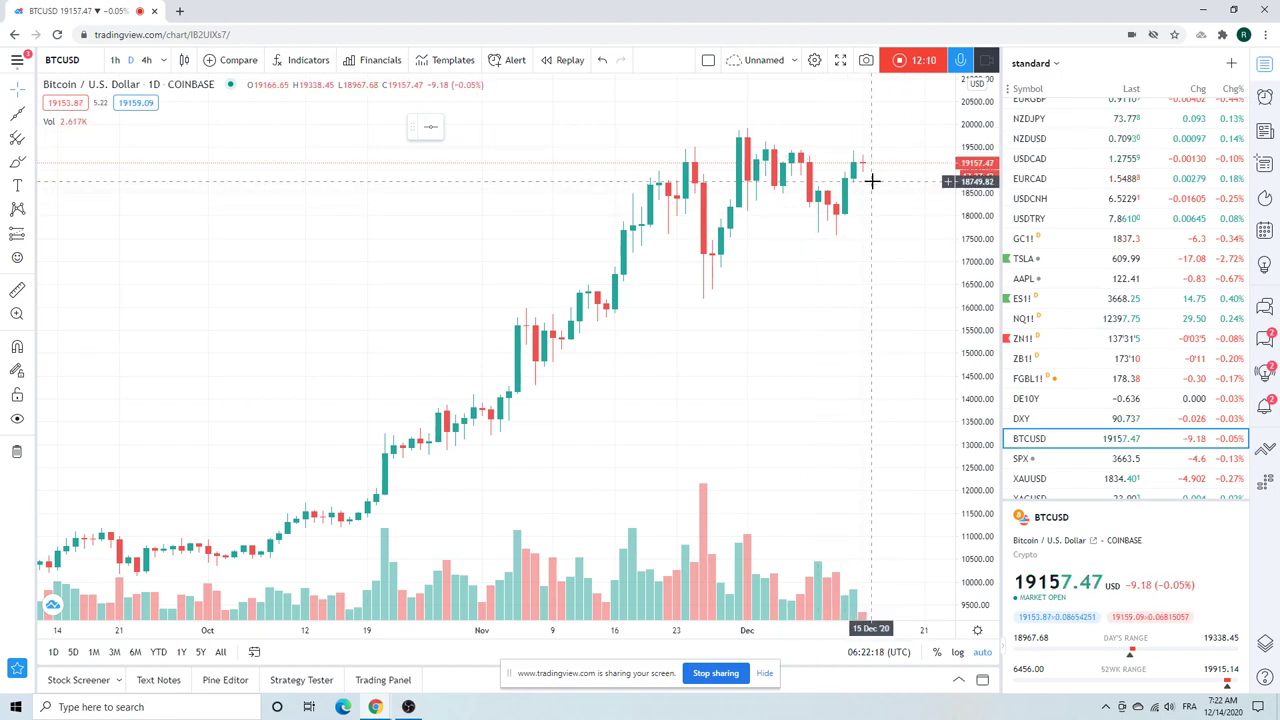
pyautogui.scroll(-2, 1088, 250)
pyautogui.scroll(-2, 1088, 250)
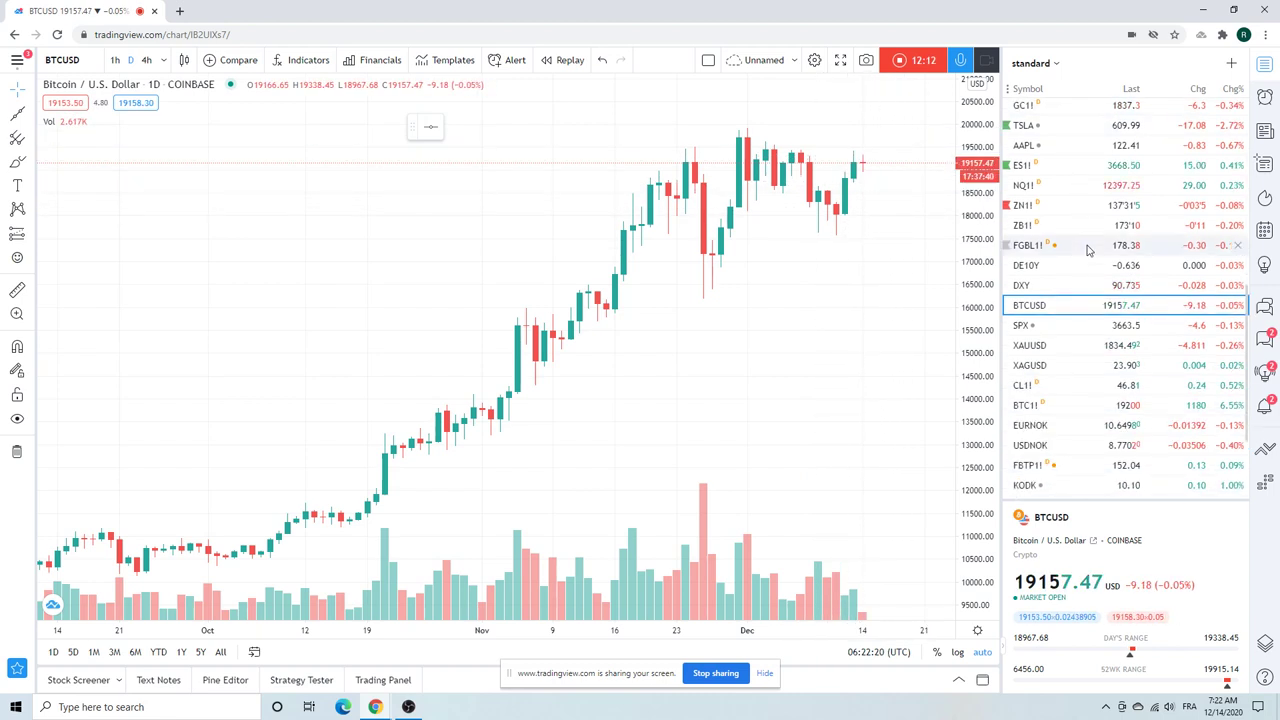